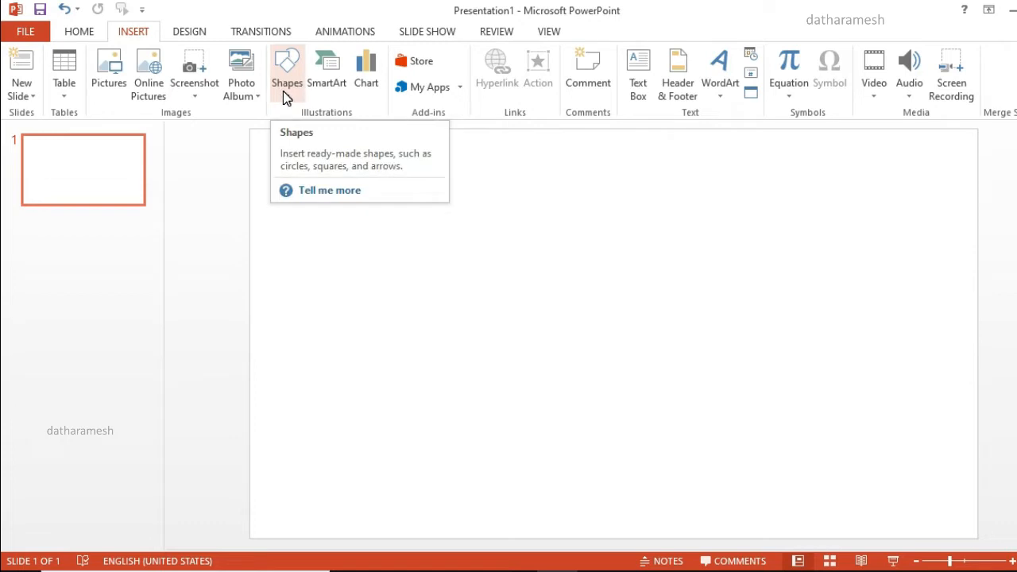
- Draw a rectangle about 0.4" high and 13.33" wide along the slide's top edge
click(286, 87)
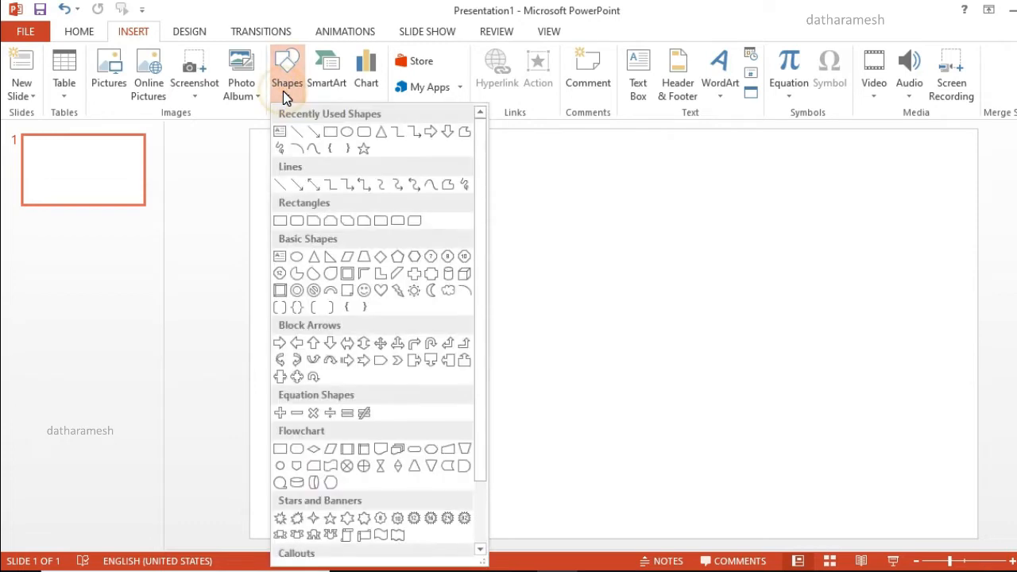
click(280, 221)
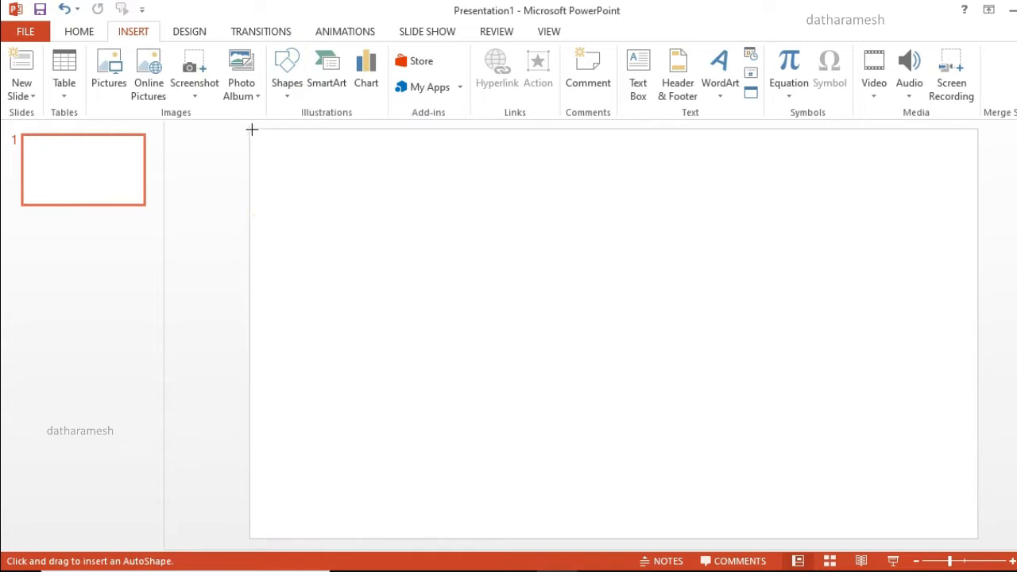
mouse_move(250, 128)
mouse_down()
mouse_move(309, 154)
mouse_move(613, 145)
mouse_move(967, 166)
mouse_move(977, 153)
mouse_up()
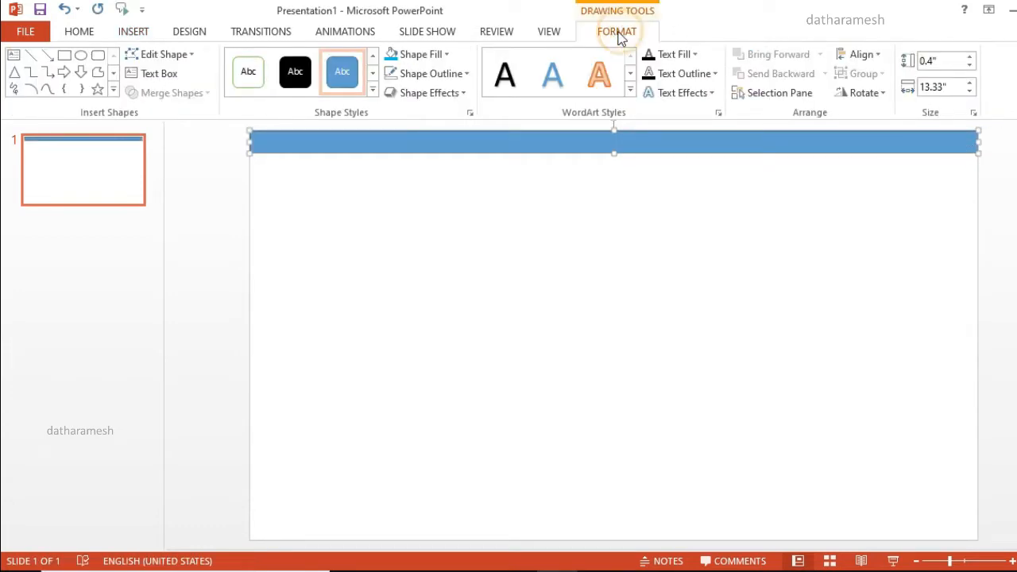
- Fill the thin top rectangle with standard Dark Blue and remove its outline
click(427, 63)
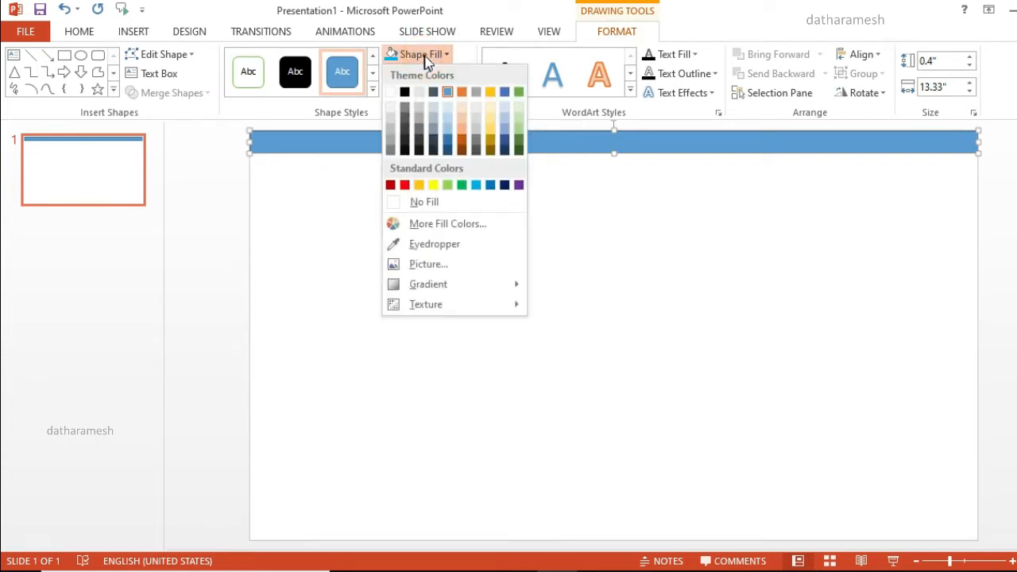
click(505, 187)
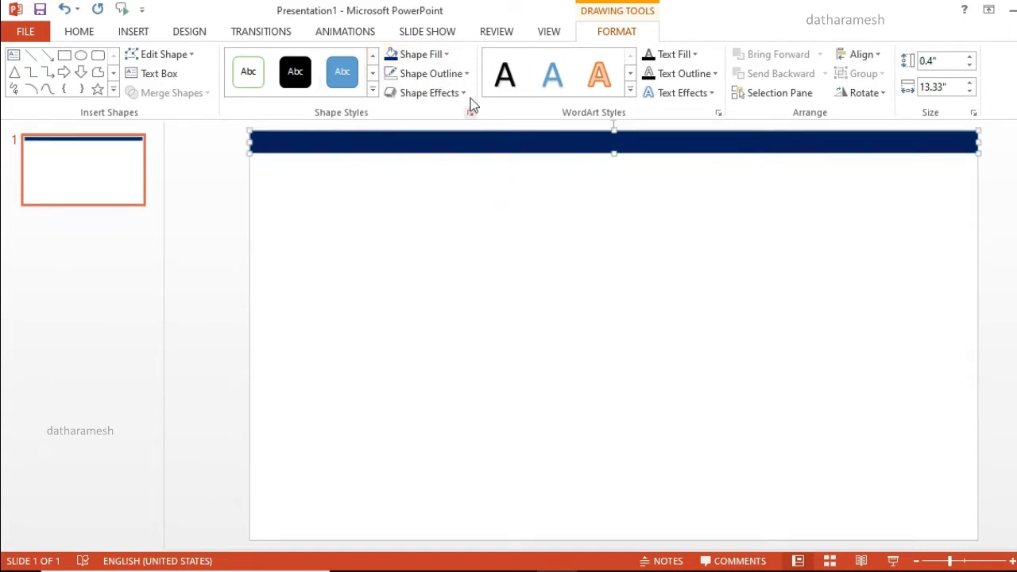
click(468, 75)
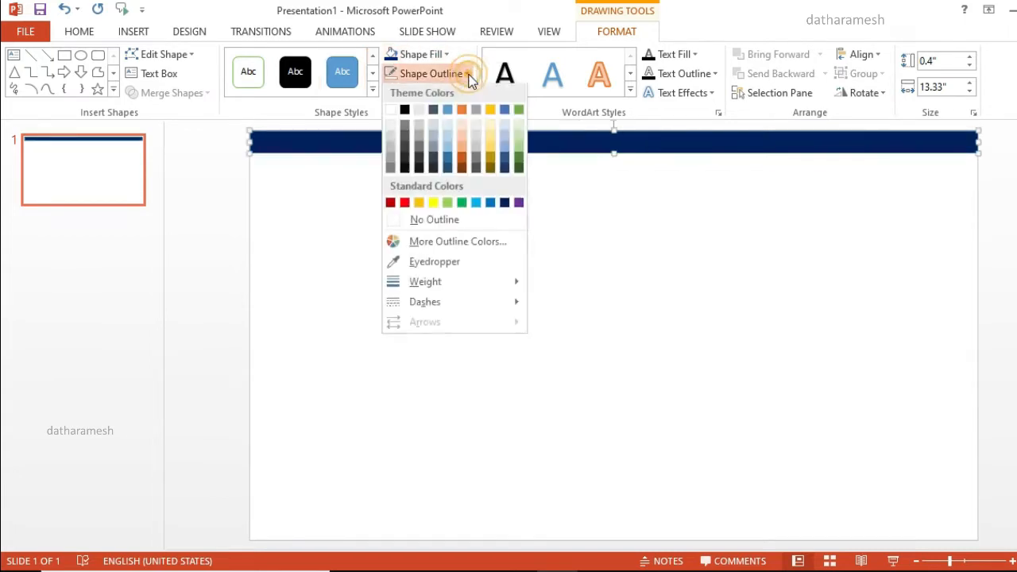
click(454, 223)
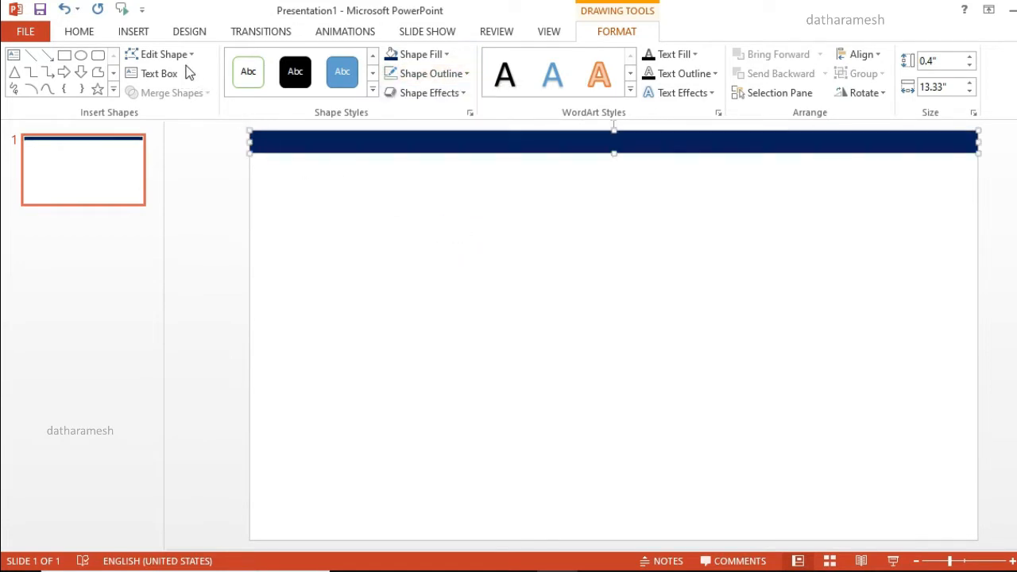
- Draw a second full-width rectangle about 5.29" high directly beneath the dark blue band
click(139, 36)
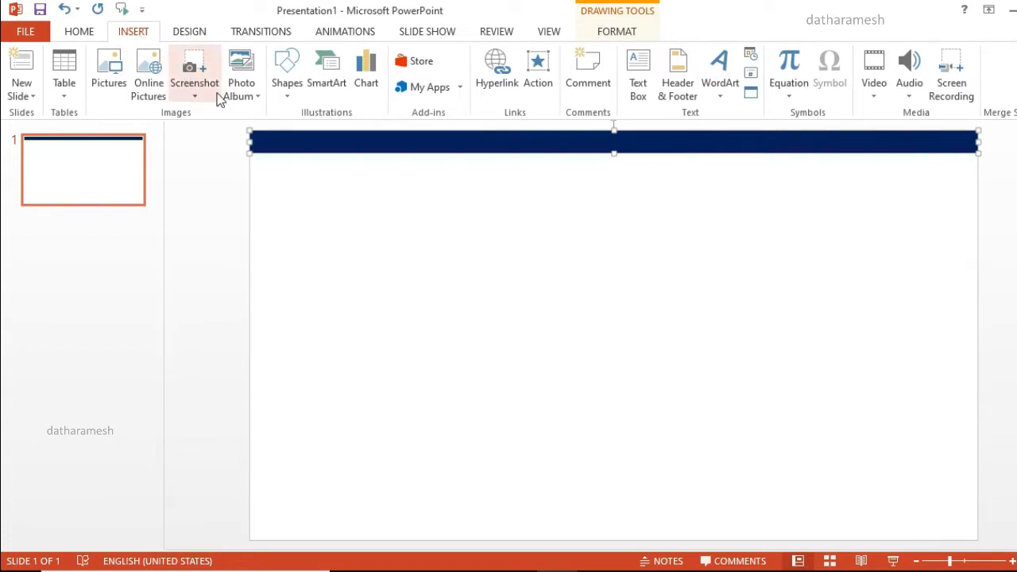
click(287, 101)
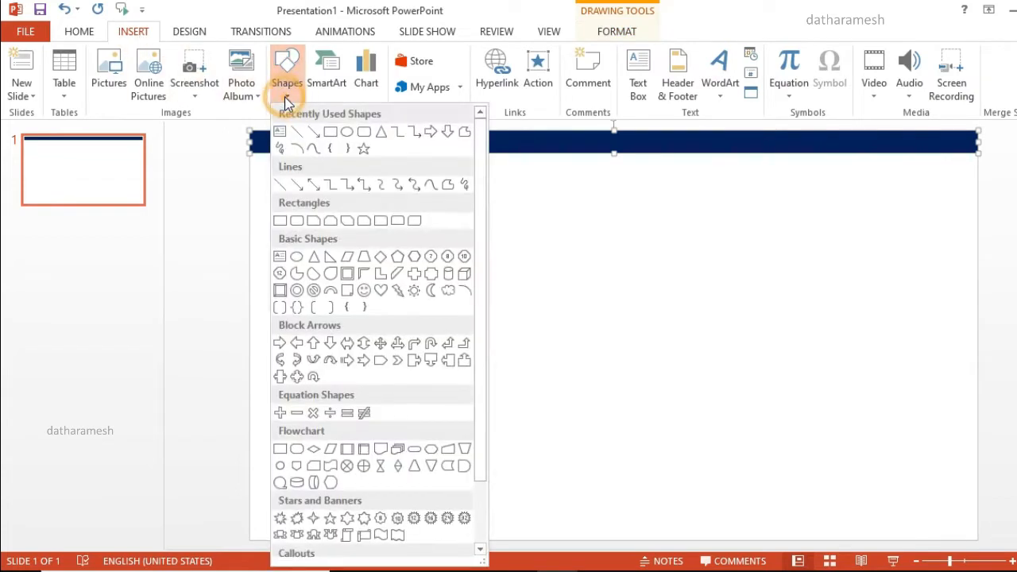
click(281, 220)
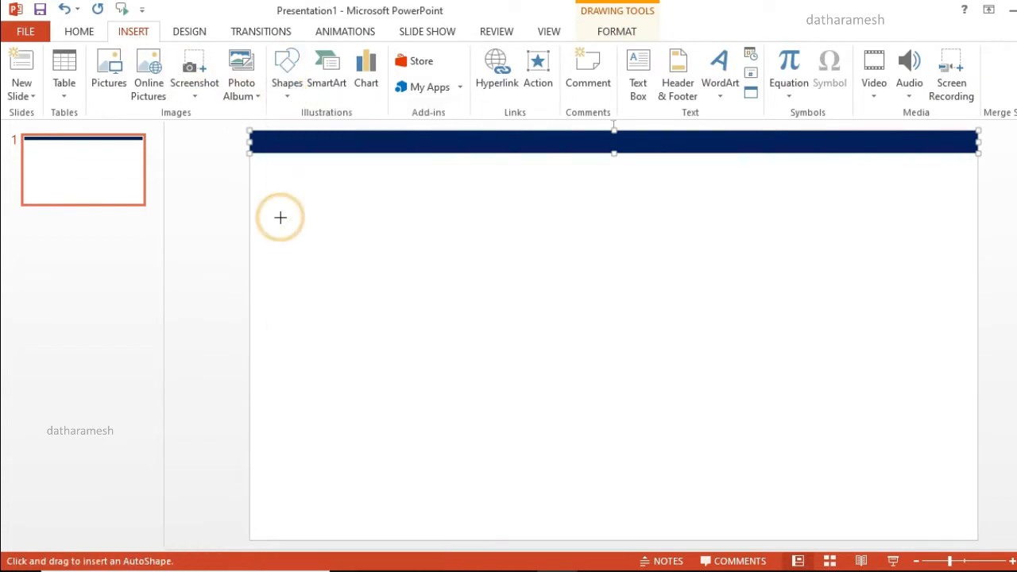
mouse_move(250, 153)
mouse_down()
mouse_move(313, 207)
mouse_move(604, 275)
mouse_move(838, 354)
mouse_move(976, 415)
mouse_move(992, 437)
mouse_move(973, 441)
mouse_up()
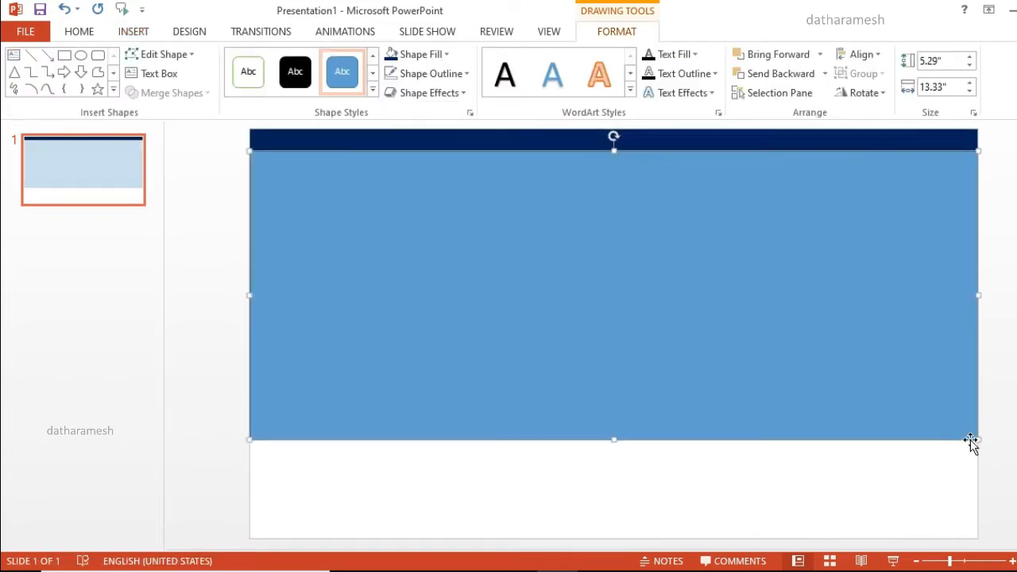
- Fill the large rectangle with standard Light Blue and remove its outline
click(448, 55)
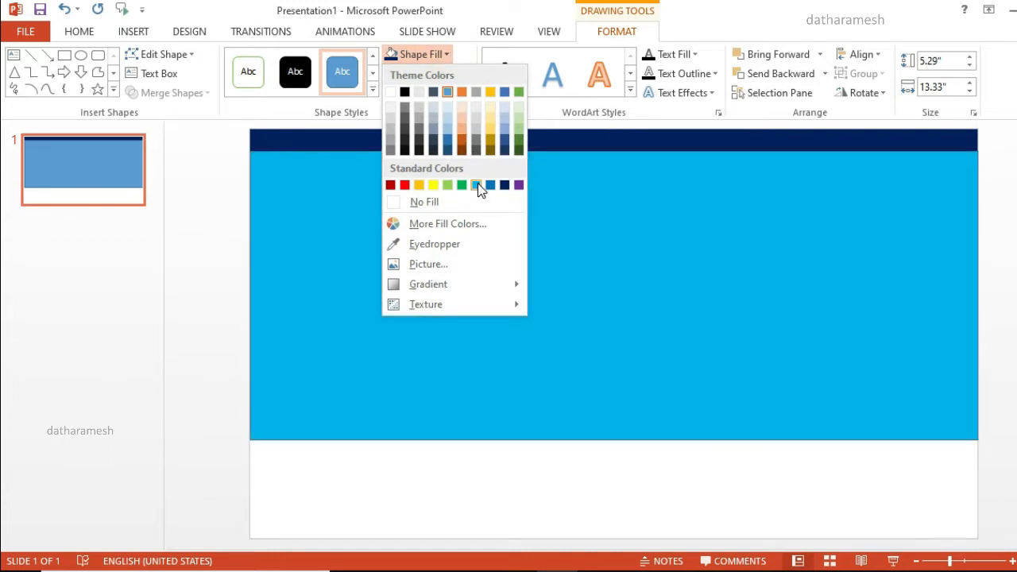
click(476, 185)
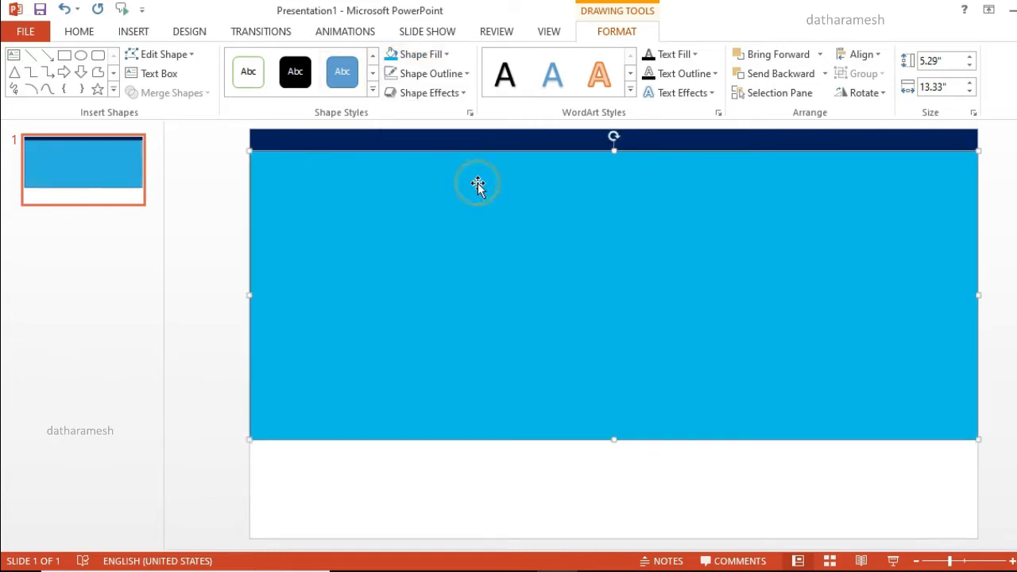
click(467, 74)
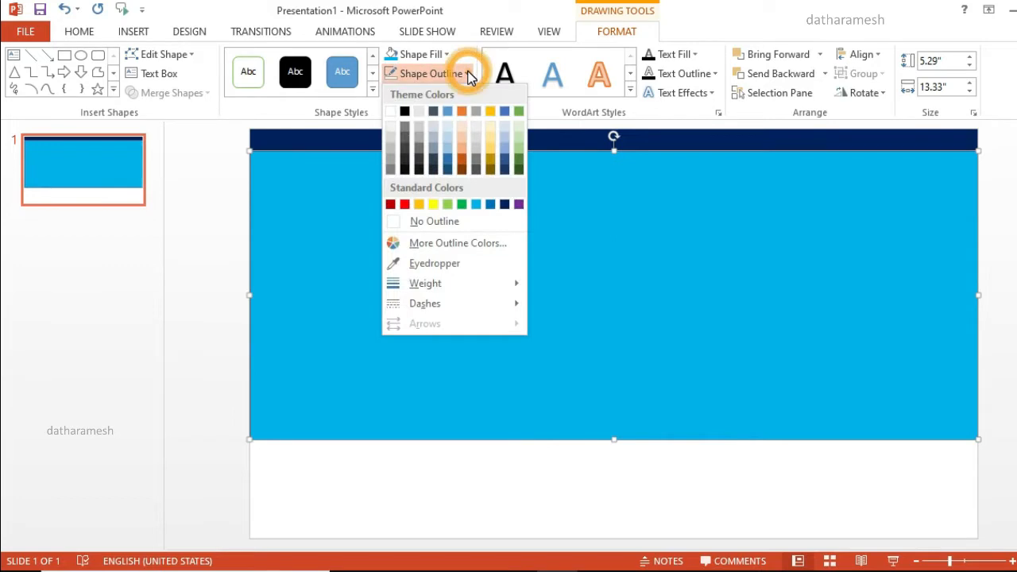
click(462, 222)
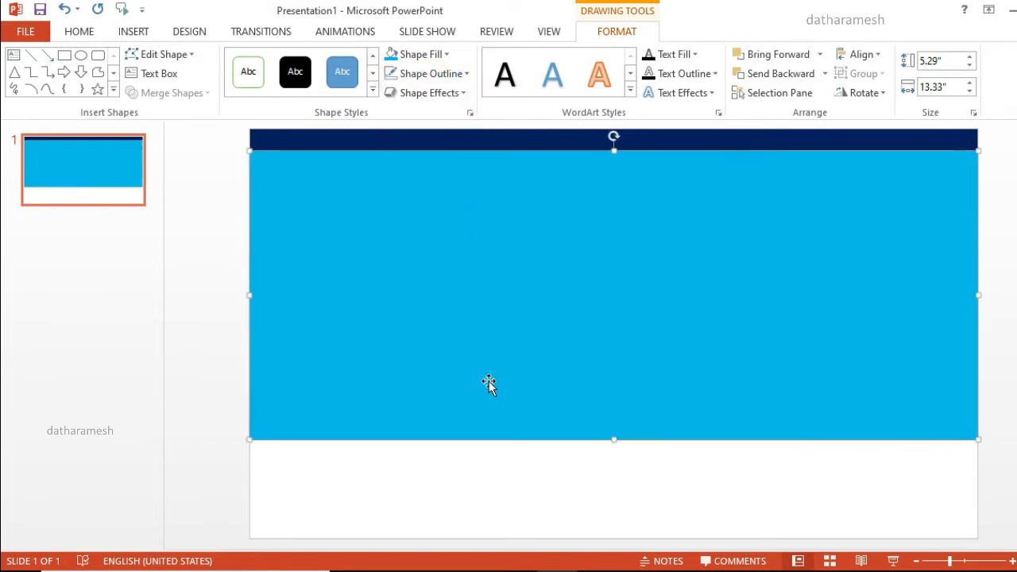
click(486, 460)
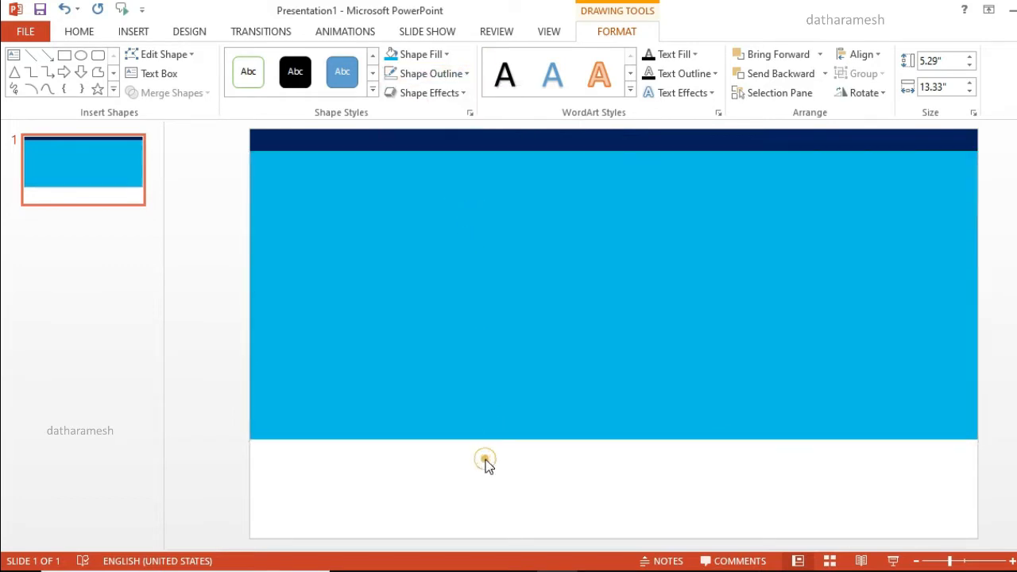
- Duplicate the dark blue band and place the copy along the lower edge of the light blue rectangle
click(436, 141)
drag(449, 146, 440, 445)
click(453, 495)
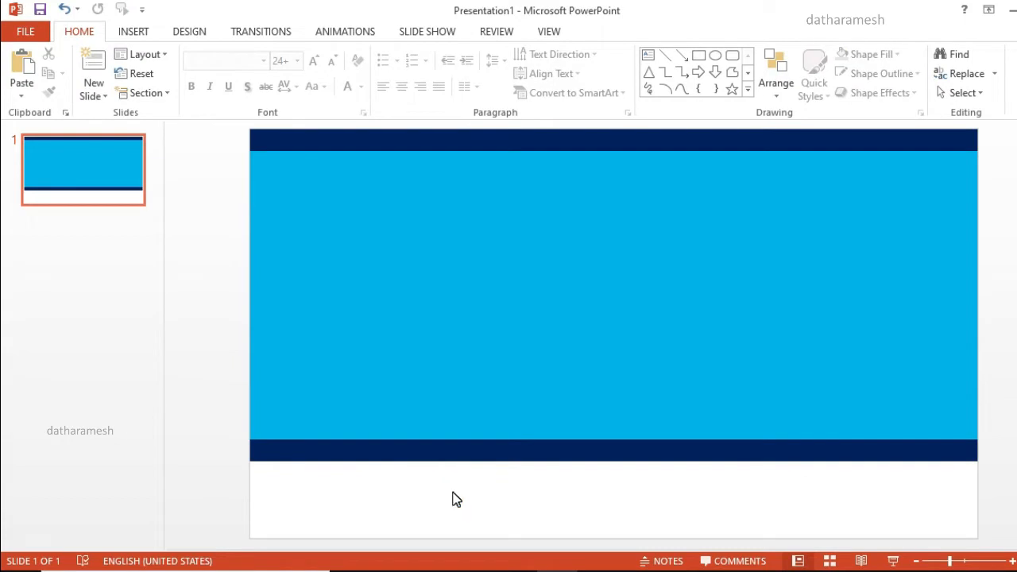
- Insert Picture1 through Picture5 from the Fishes folder and scale all five down together
click(134, 32)
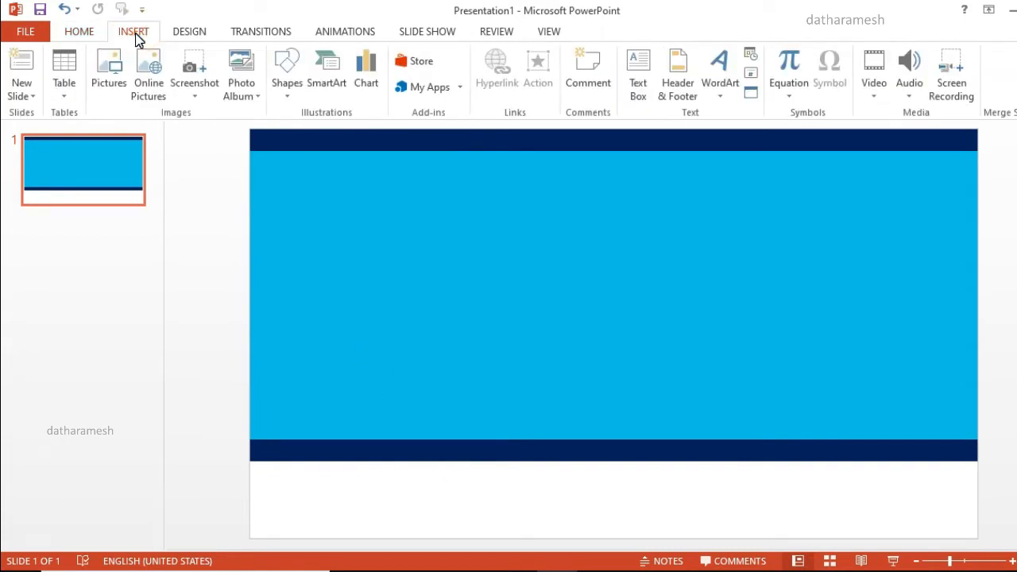
click(106, 83)
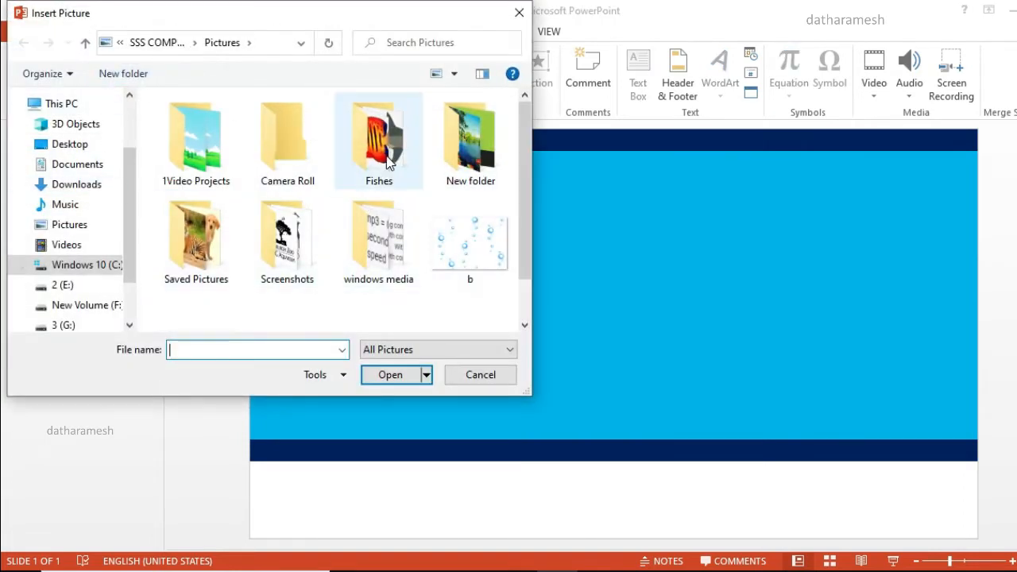
double_click(388, 164)
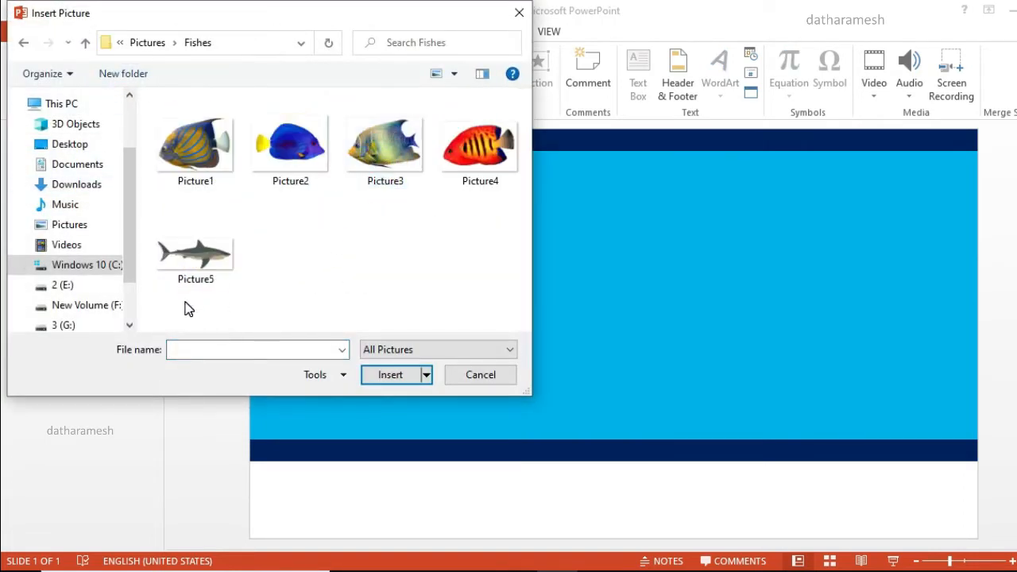
drag(186, 305, 501, 156)
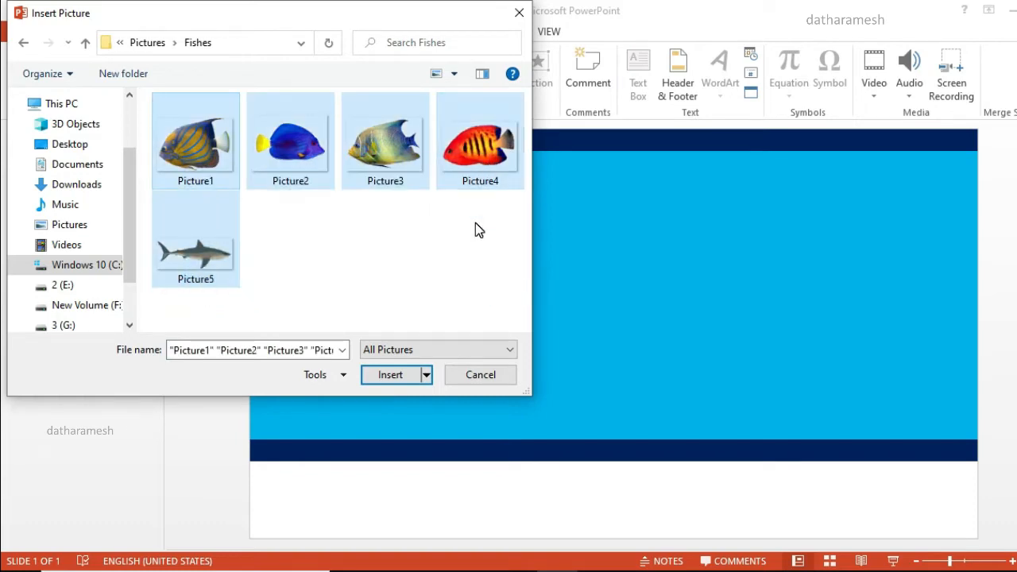
click(396, 381)
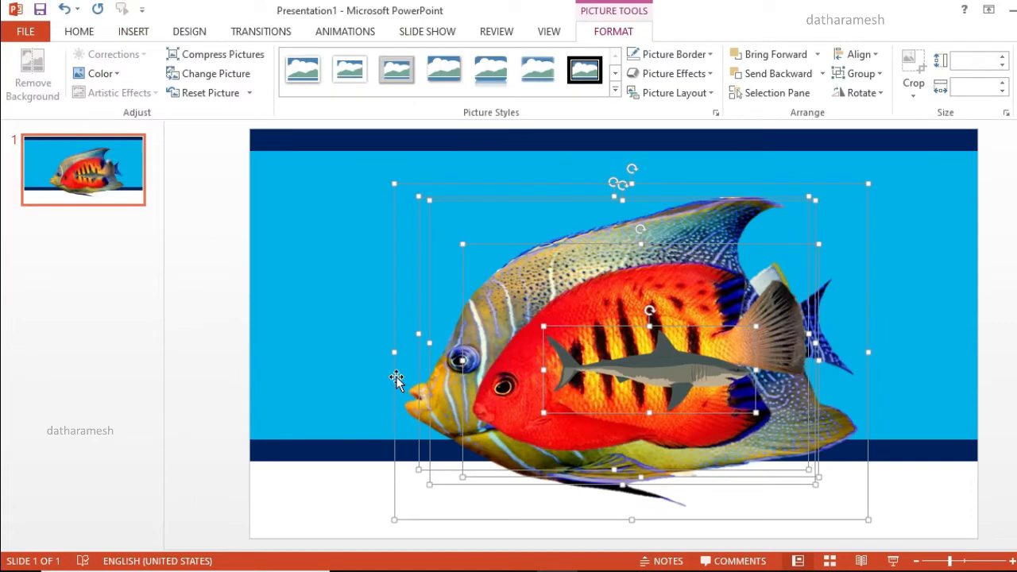
drag(869, 185, 592, 417)
click(763, 499)
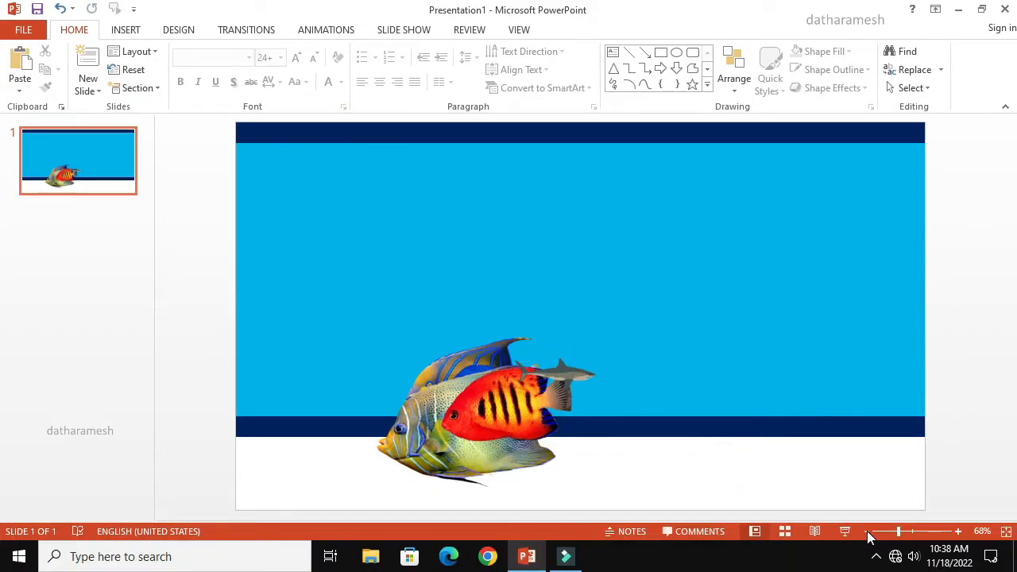
- Spread the overlapping fish and shark pictures apart across the slide so each one stands alone
click(868, 533)
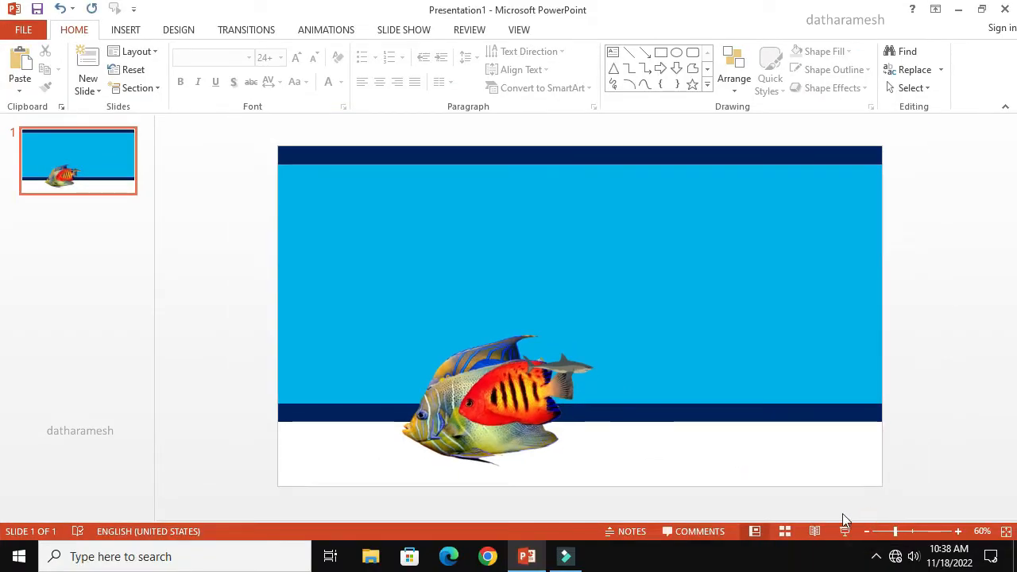
click(513, 390)
drag(512, 389, 661, 445)
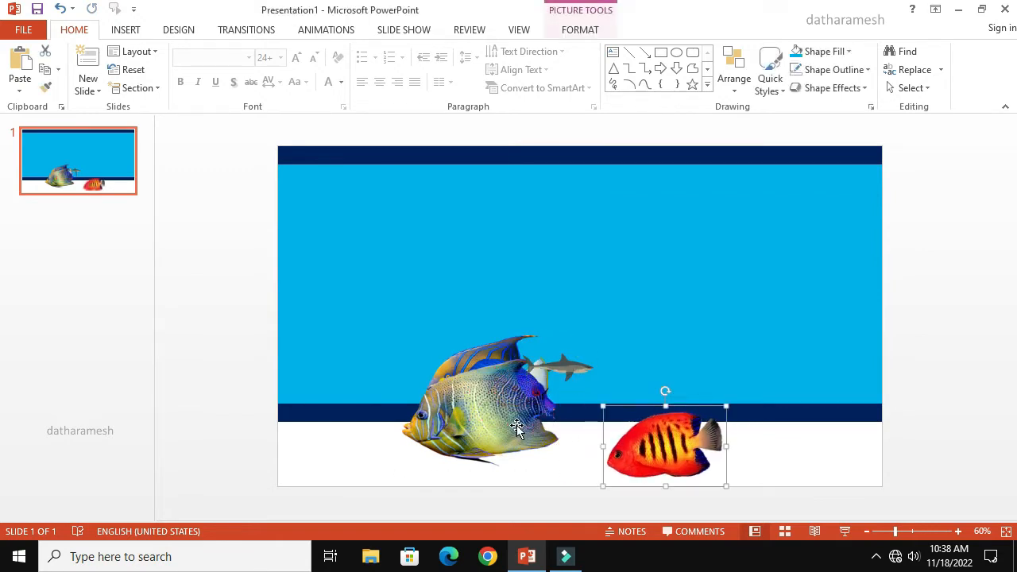
drag(516, 427, 675, 359)
drag(443, 413, 421, 376)
click(576, 380)
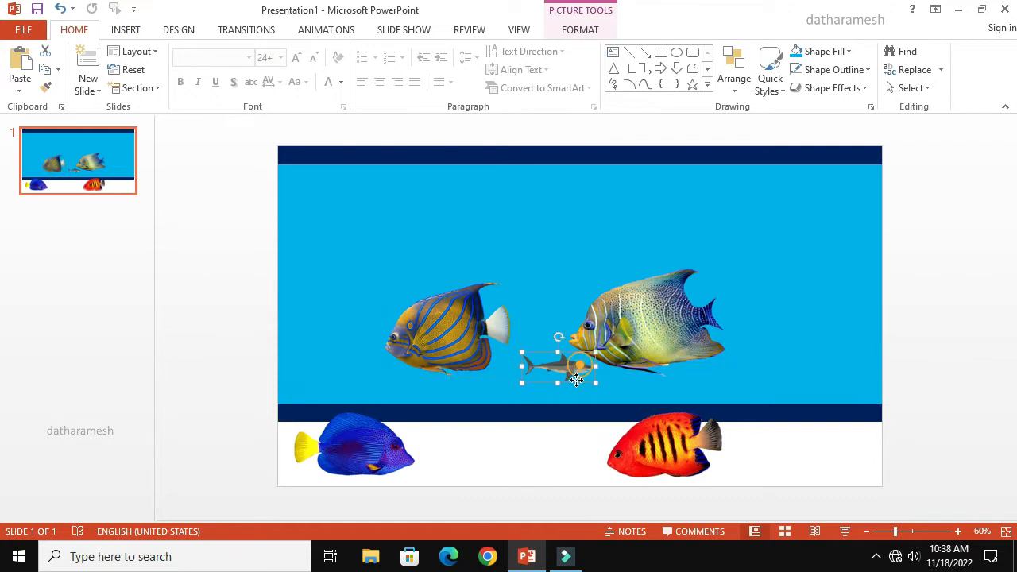
drag(576, 380, 568, 413)
click(644, 357)
drag(644, 357, 697, 348)
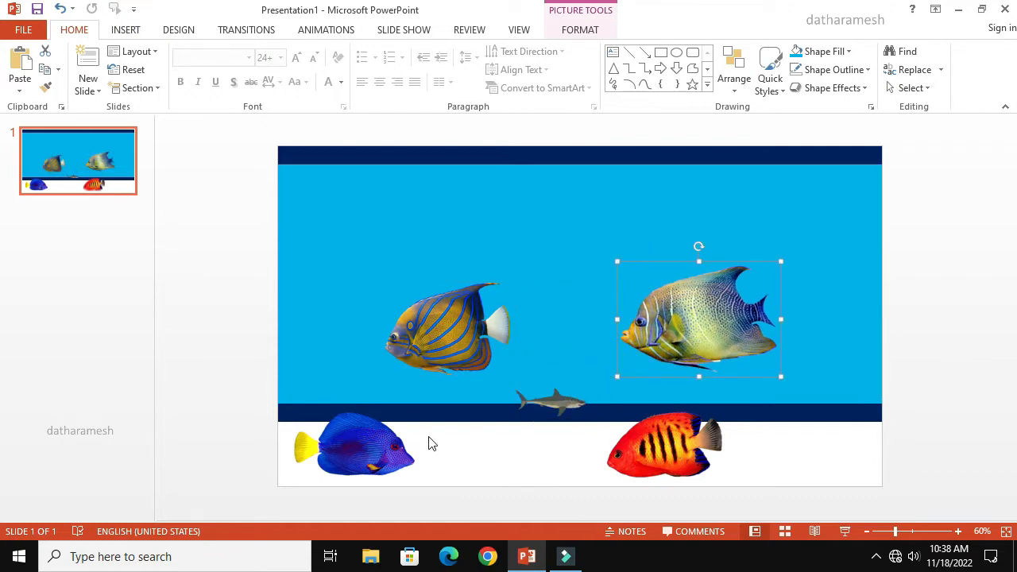
- Shrink the orange-and-blue striped fish and the red fish, stacking them outside the slide's right edge
click(423, 331)
drag(517, 281, 953, 214)
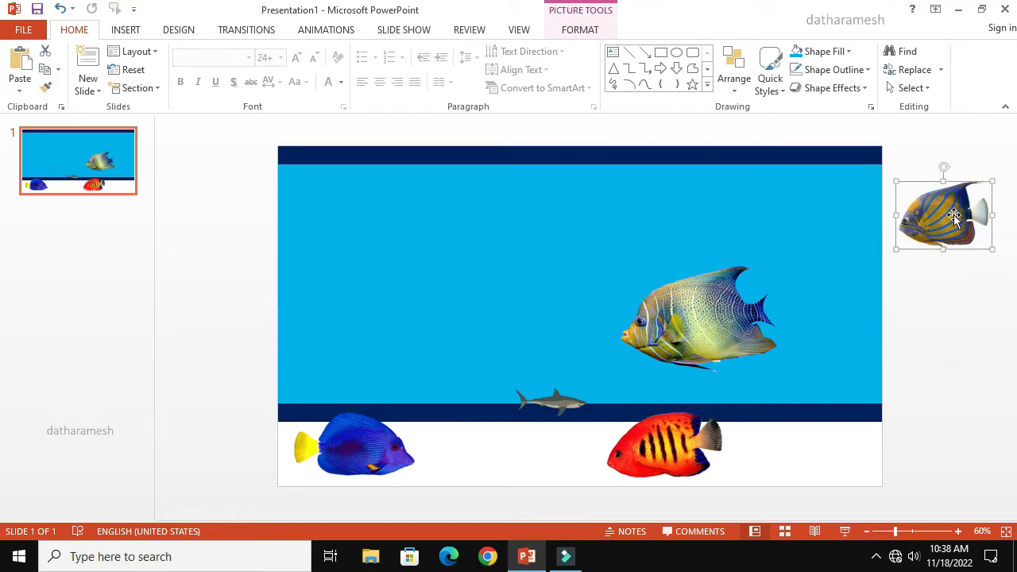
click(676, 447)
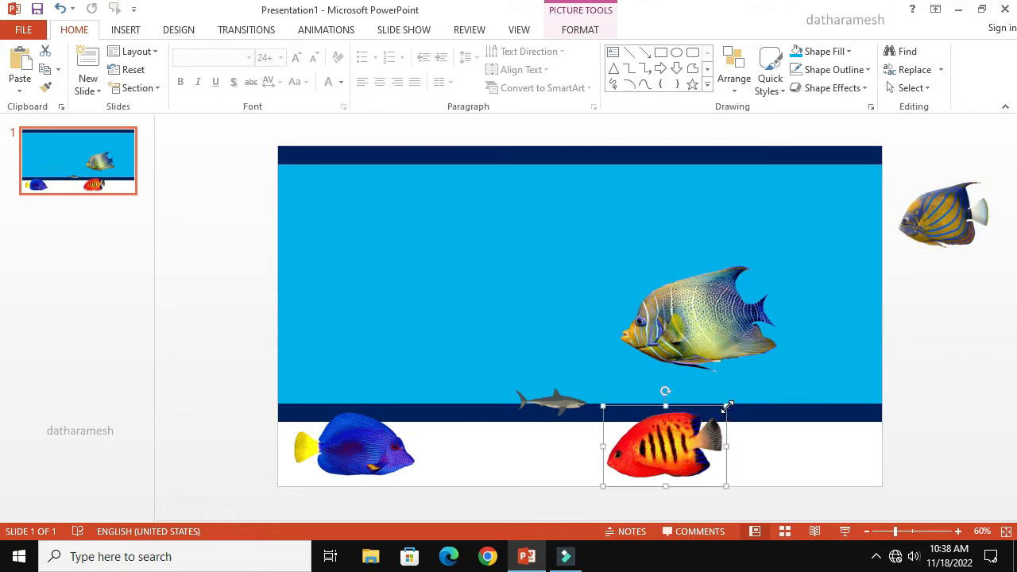
drag(671, 448, 952, 294)
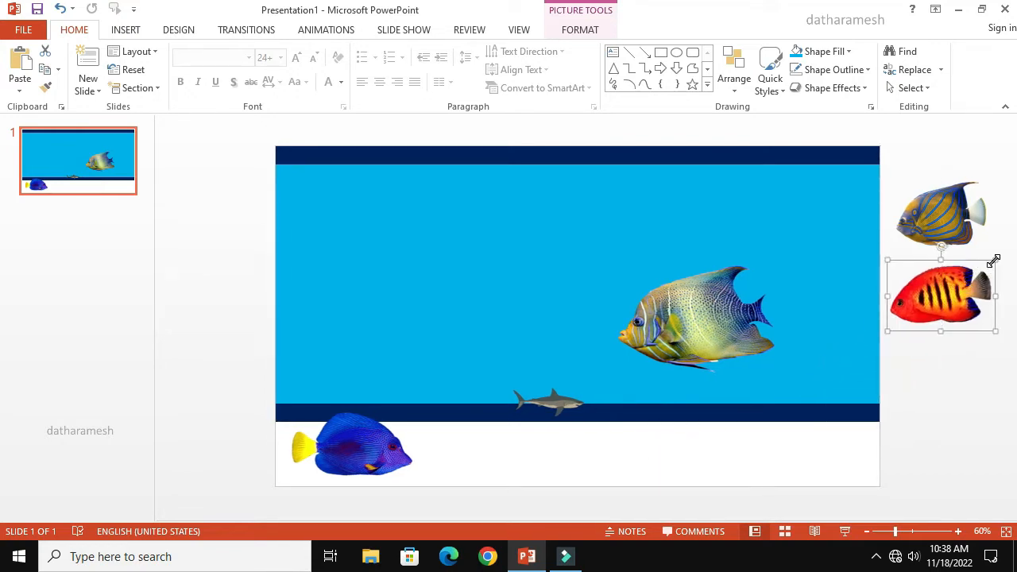
drag(993, 261, 981, 270)
drag(941, 310, 949, 303)
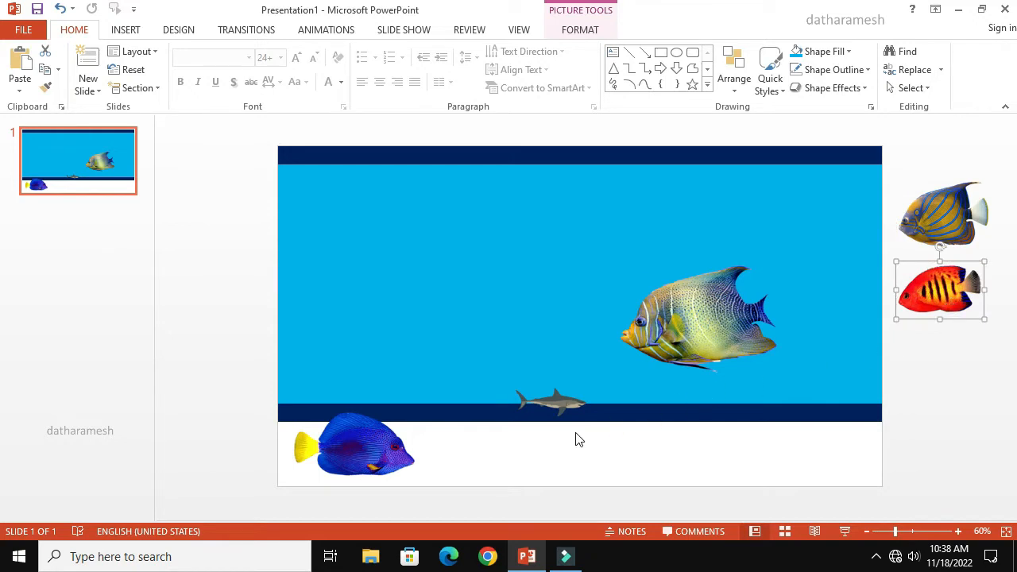
- Shrink the yellow-and-blue angelfish and place it outside the slide, below the red fish
click(693, 329)
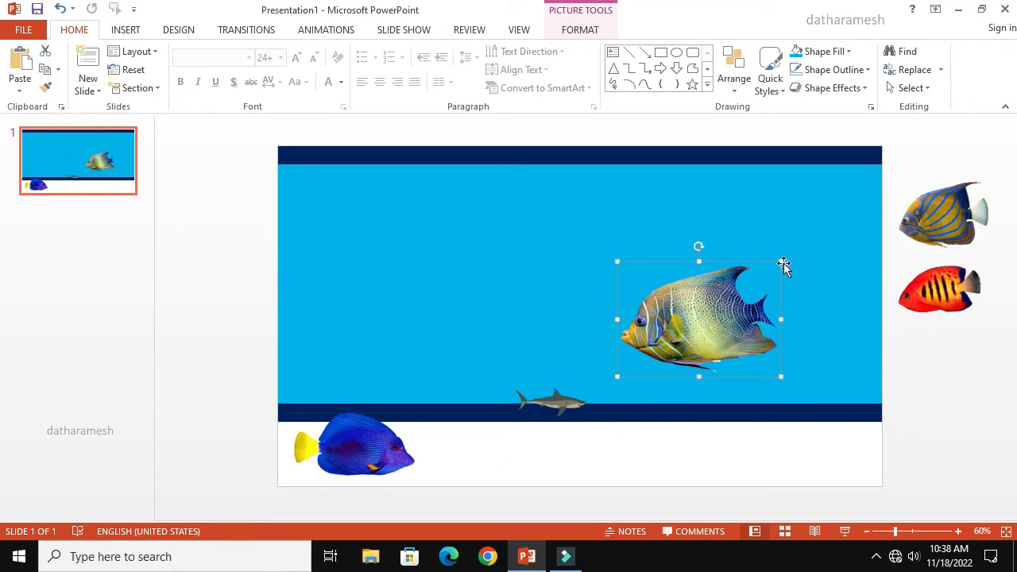
drag(783, 261, 702, 322)
drag(660, 359, 939, 375)
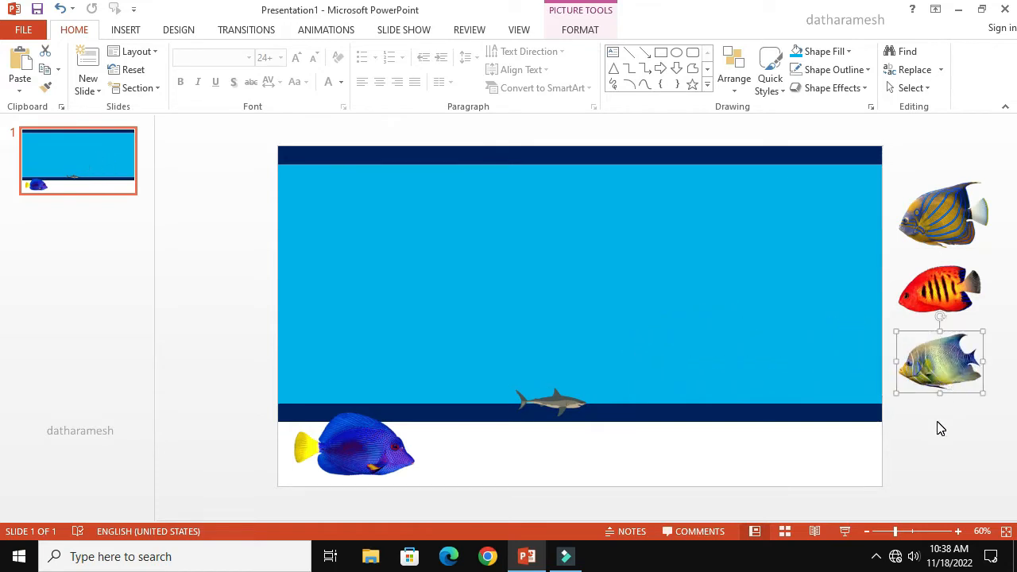
click(933, 428)
- Enlarge the shark and place it outside the slide's left edge, with the blue yellow-tailed fish below it
click(530, 397)
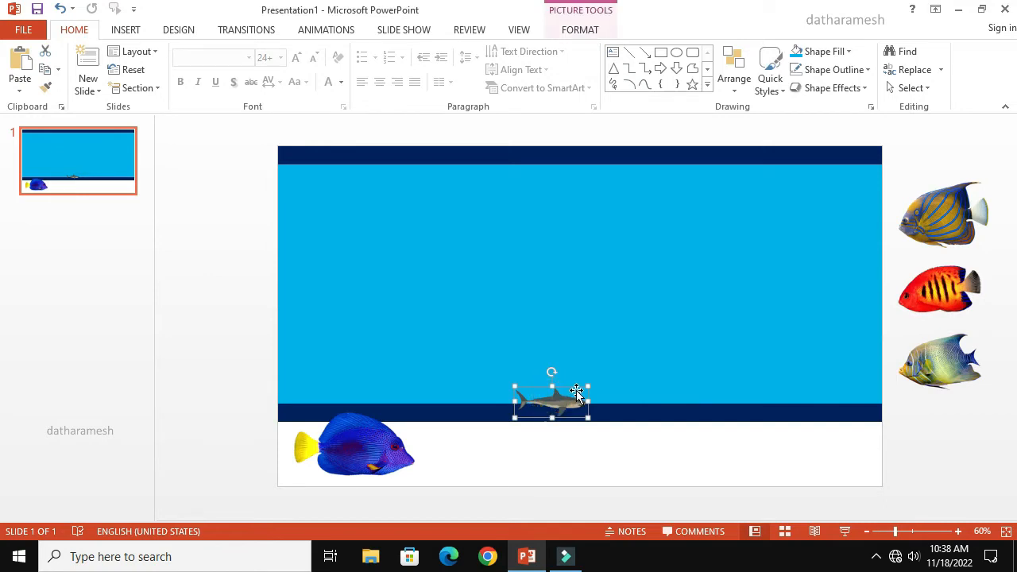
drag(588, 386, 639, 340)
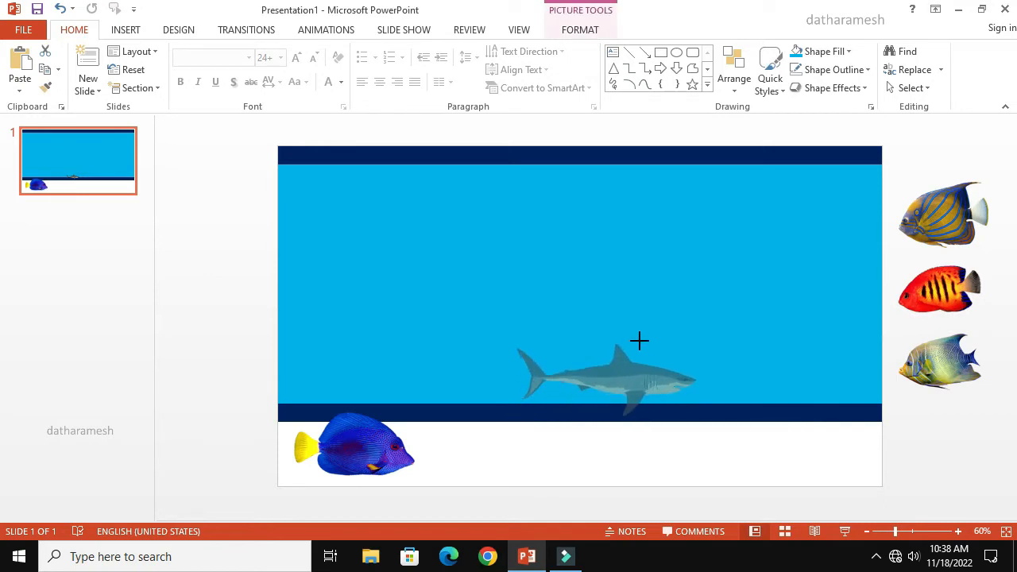
drag(633, 381, 226, 224)
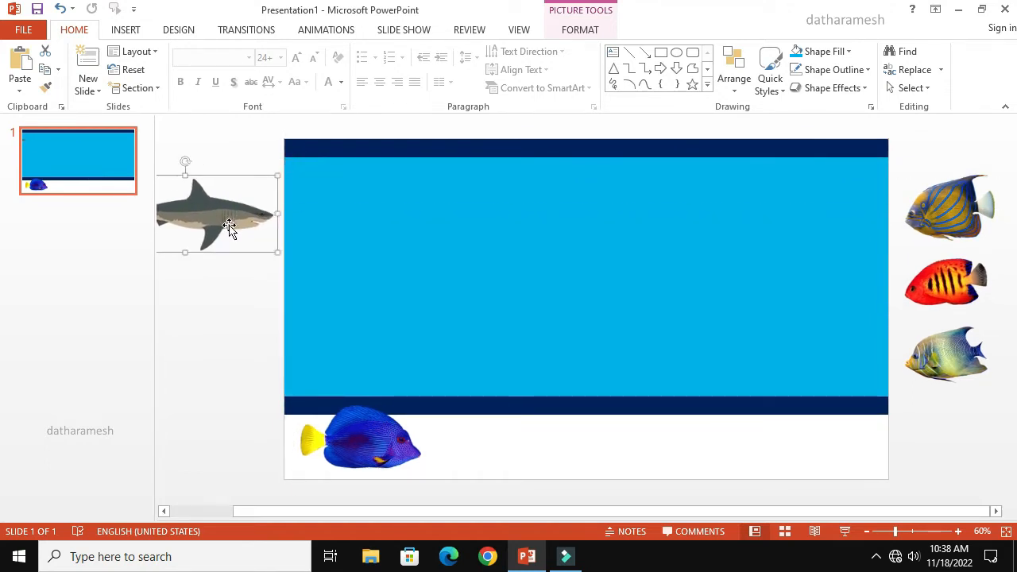
click(363, 438)
drag(381, 454, 233, 352)
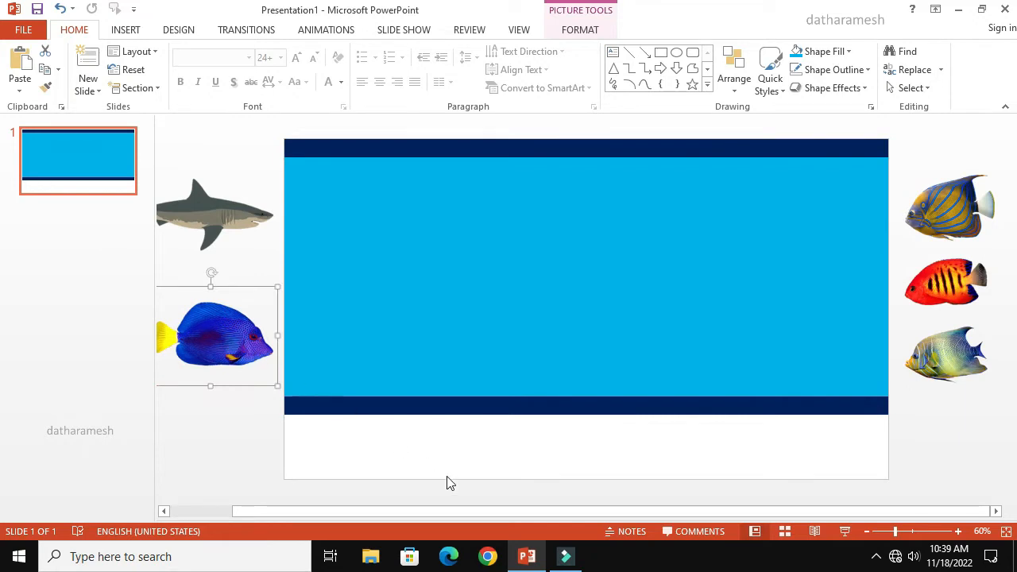
click(495, 463)
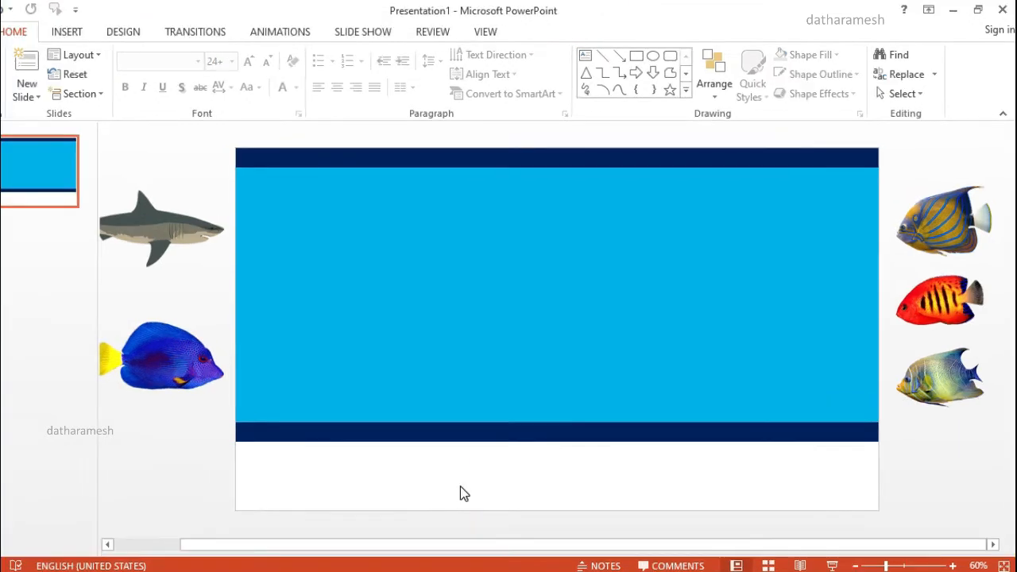
- Add the Left motion path to the orange-and-blue striped fish, the red fish and the yellow-and-blue angelfish together
click(922, 244)
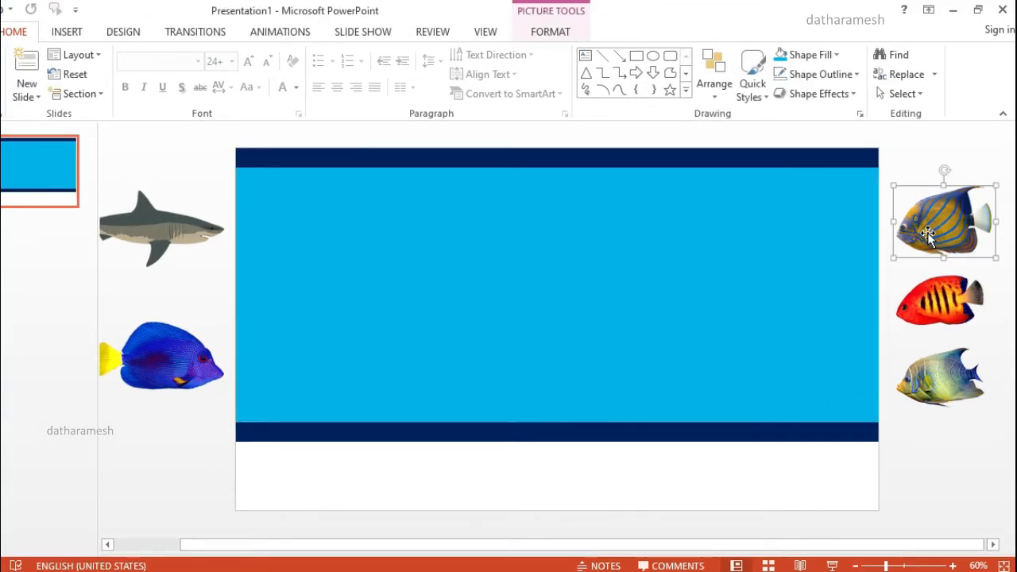
shift+click(943, 297)
shift+click(946, 380)
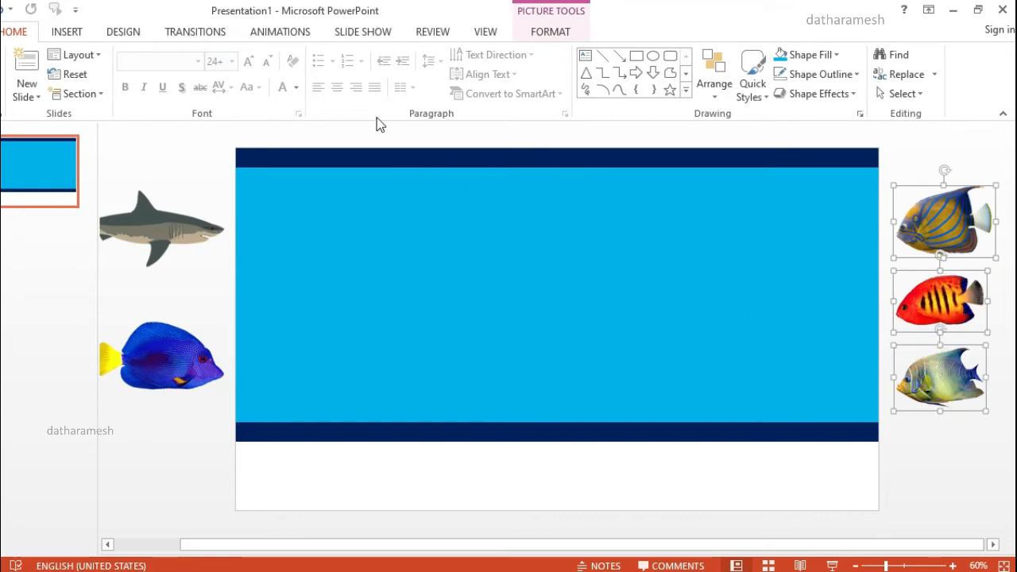
click(280, 36)
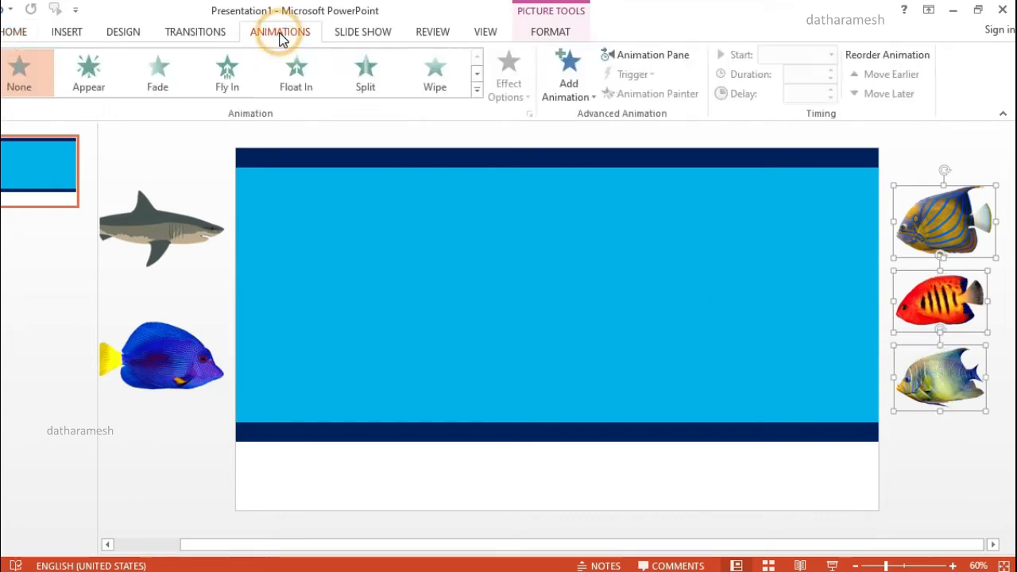
click(569, 87)
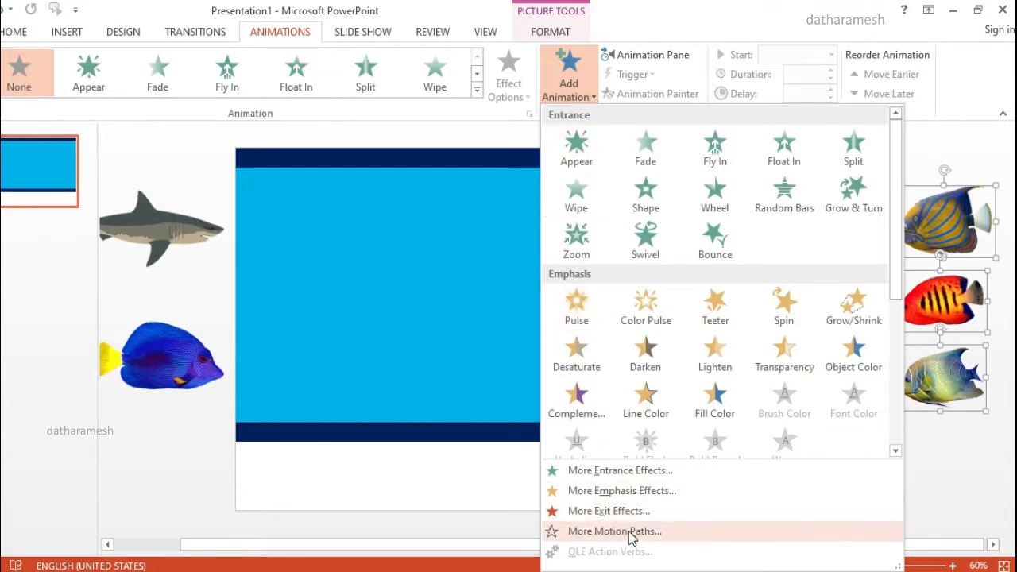
click(666, 535)
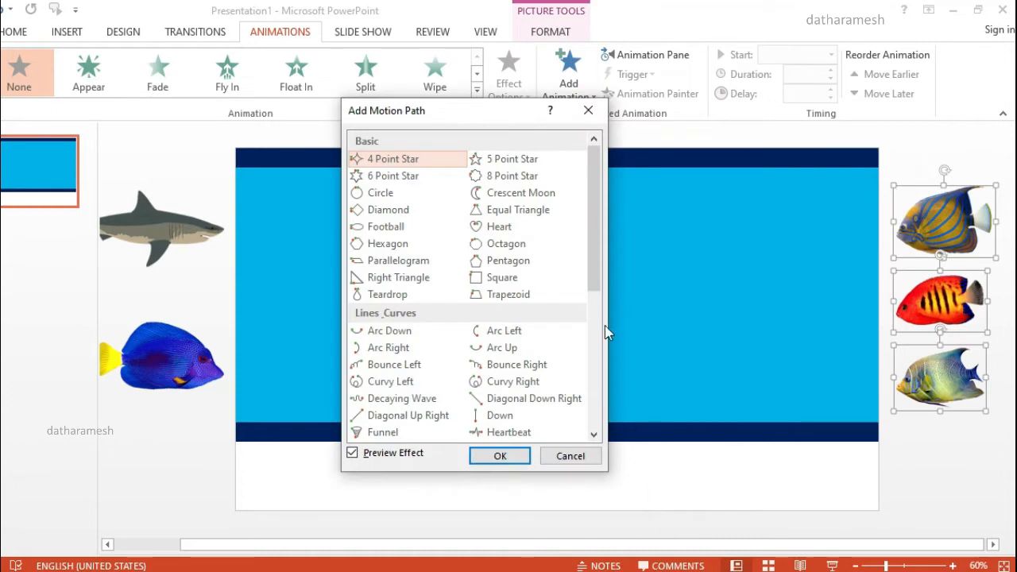
drag(594, 247, 598, 313)
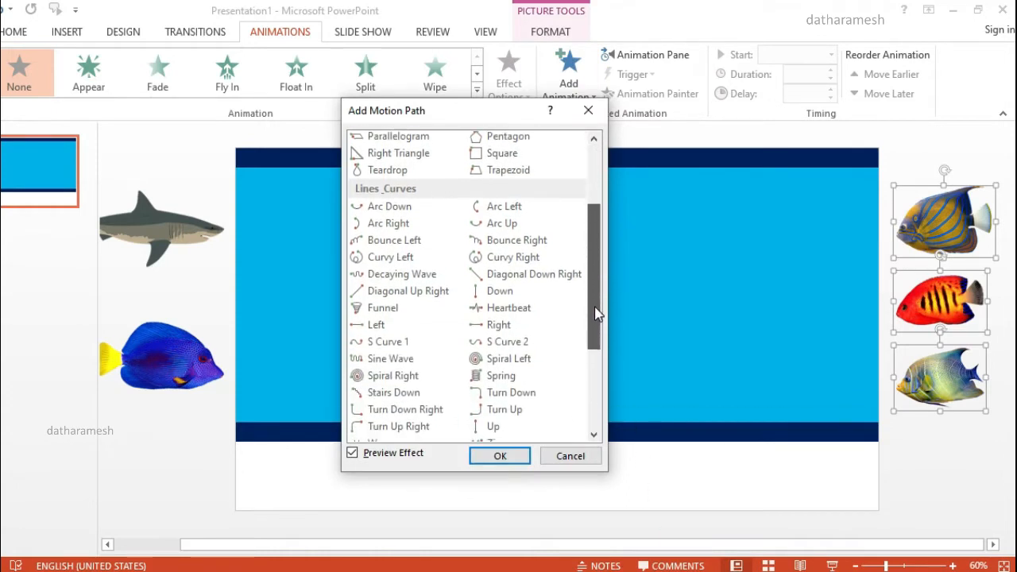
click(395, 326)
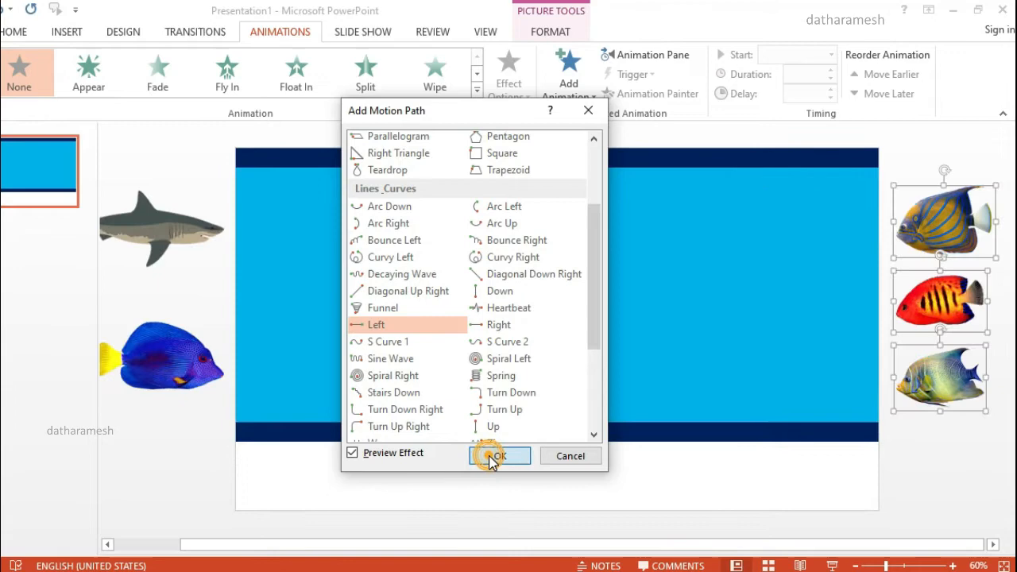
click(494, 460)
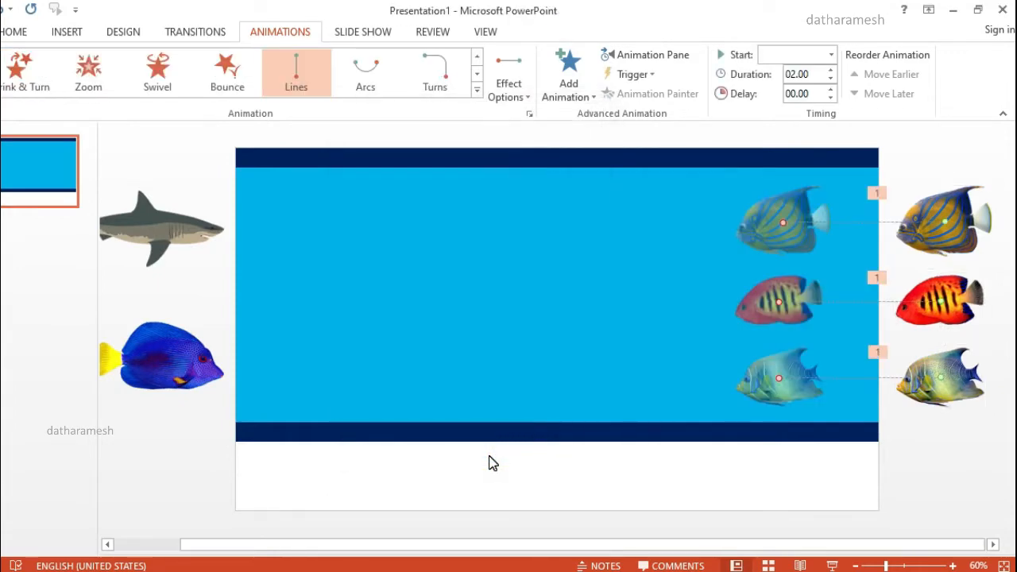
click(904, 454)
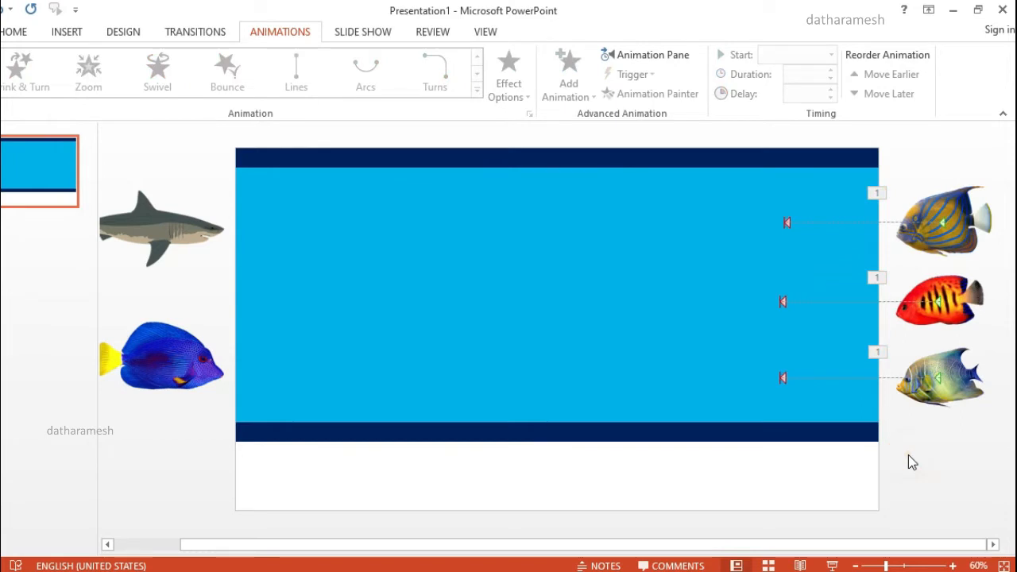
- Extend the motion paths of the three right-hand fish across the slide so they end beyond its left edge
click(788, 225)
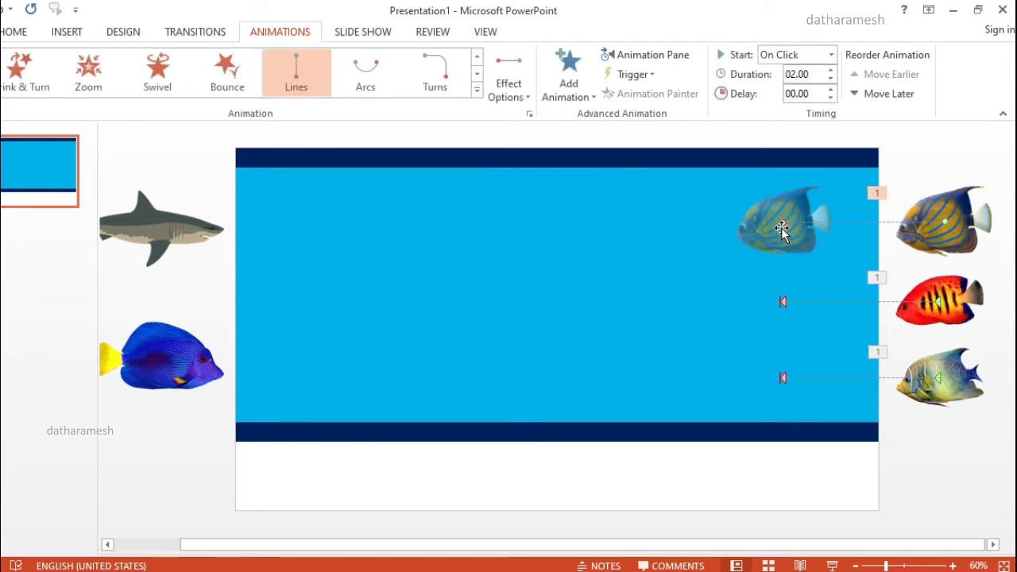
drag(782, 224, 171, 223)
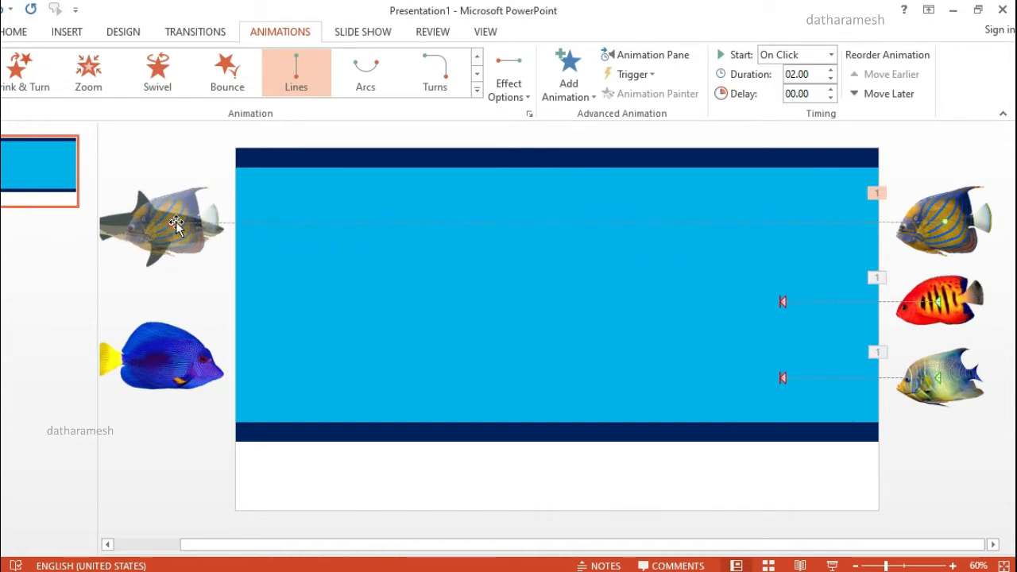
click(781, 302)
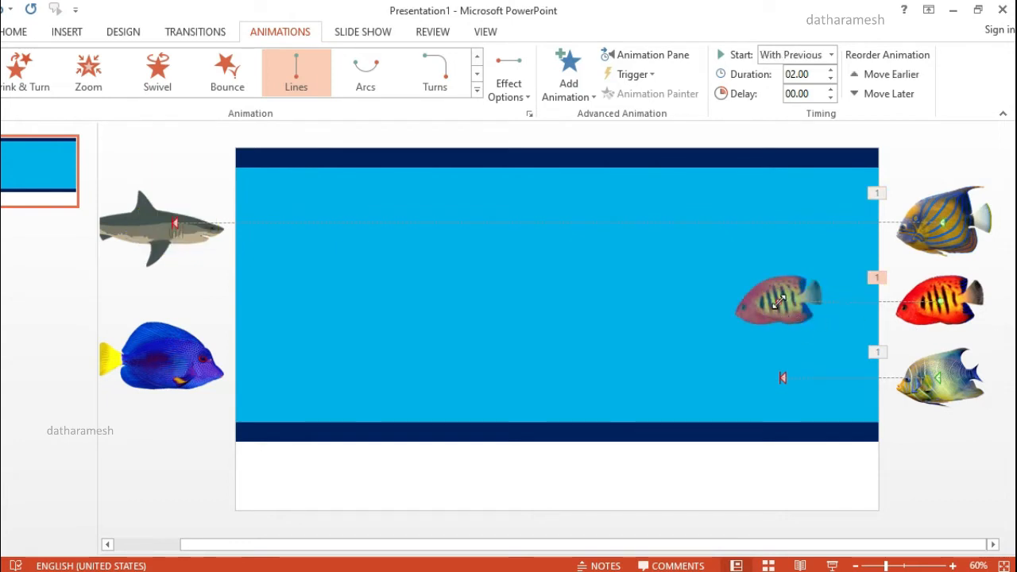
drag(778, 299, 184, 307)
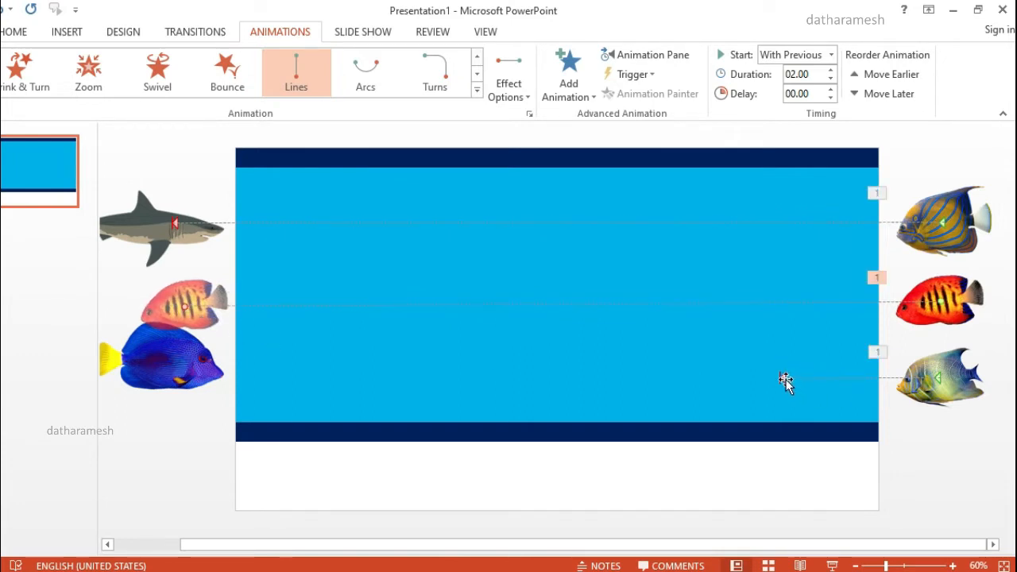
mouse_move(783, 379)
mouse_down()
mouse_move(379, 366)
mouse_move(185, 381)
mouse_up()
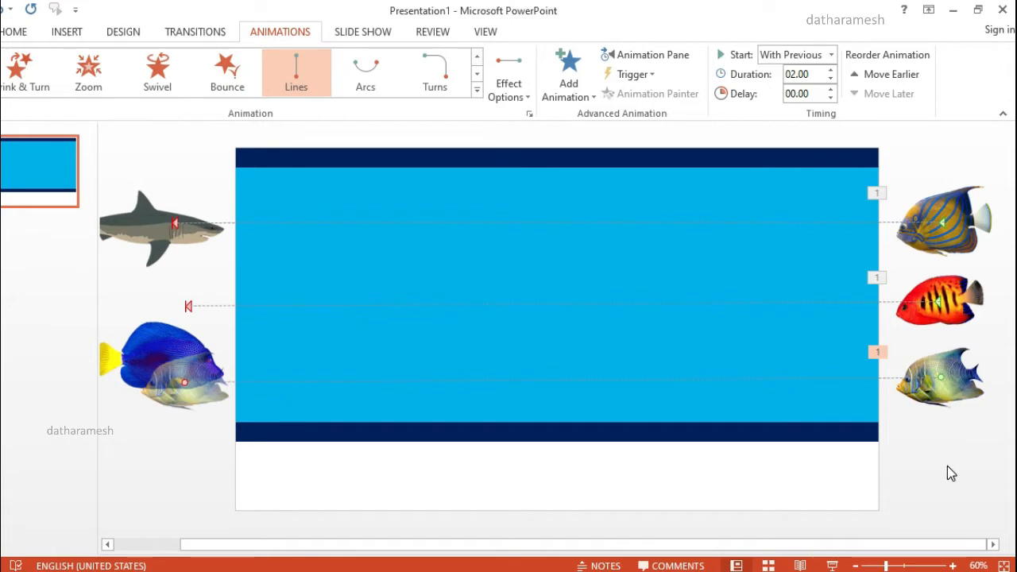
- Select all three fish path animations and set their smooth start and smooth end to 0 sec
click(652, 56)
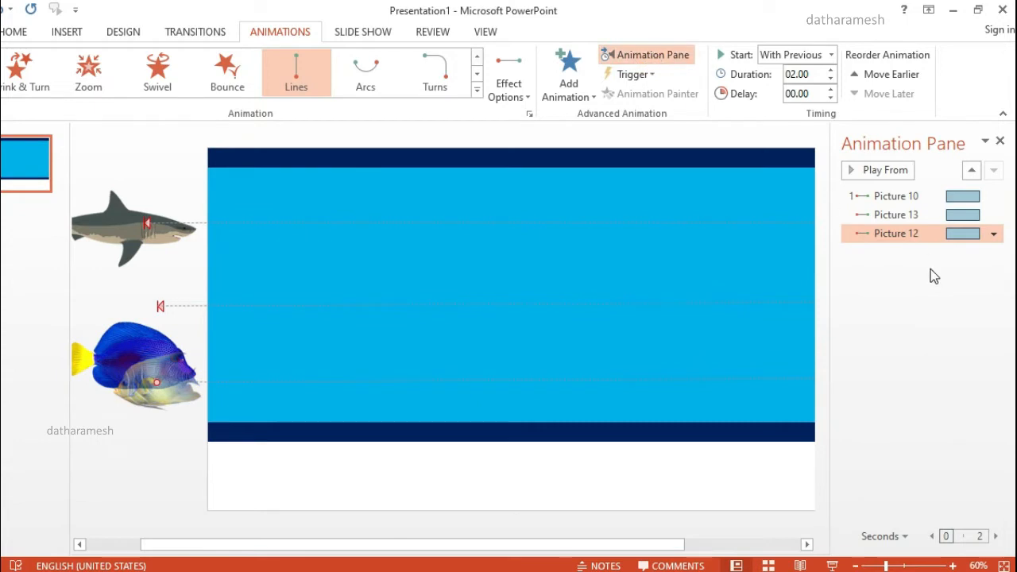
click(908, 197)
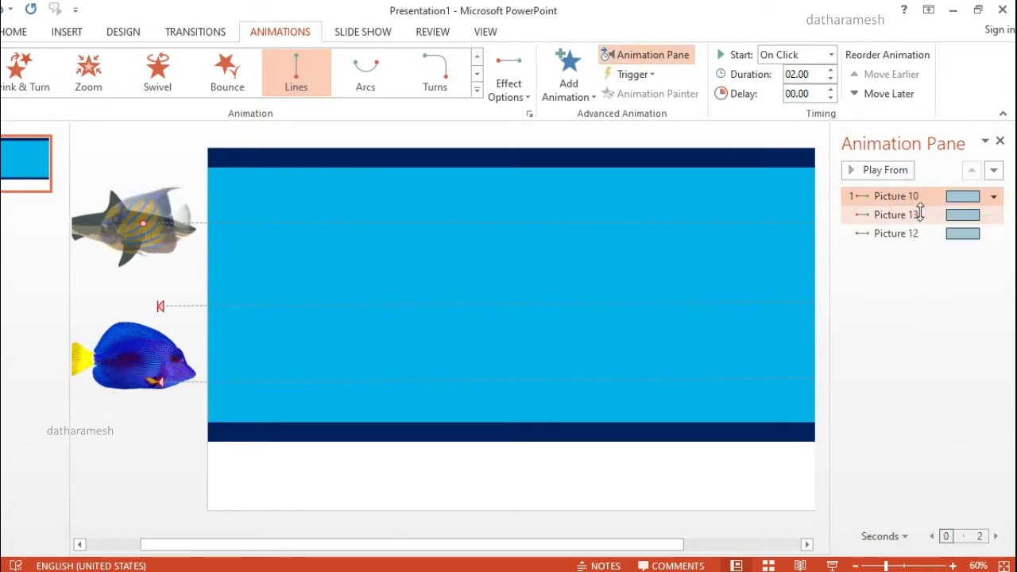
shift+click(915, 215)
shift+click(923, 233)
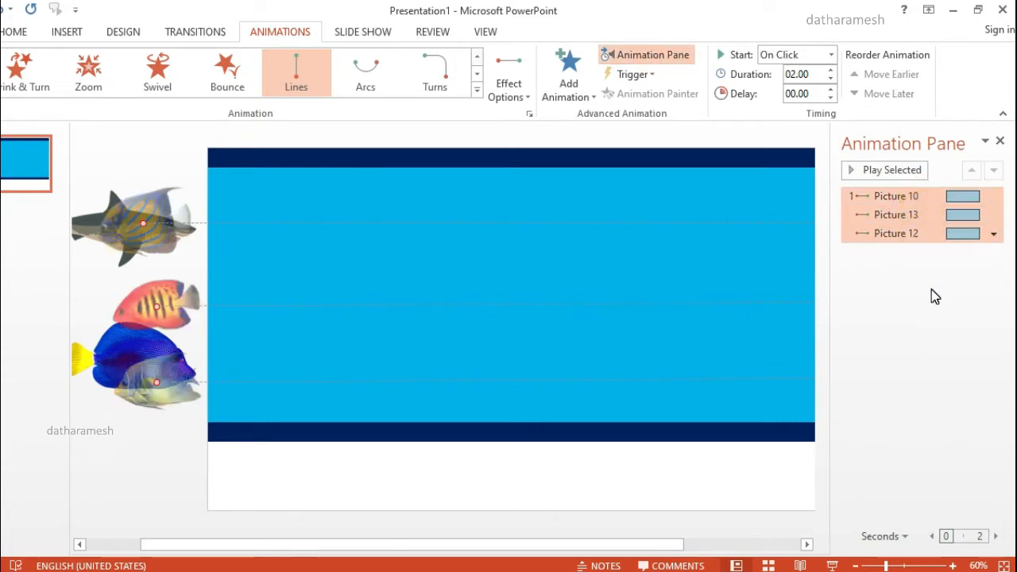
click(994, 235)
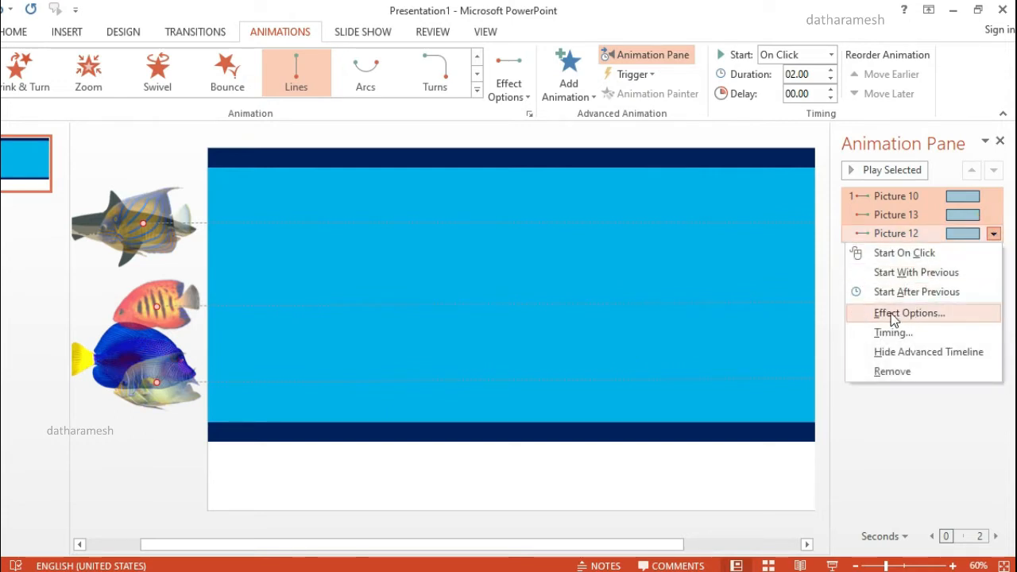
click(960, 316)
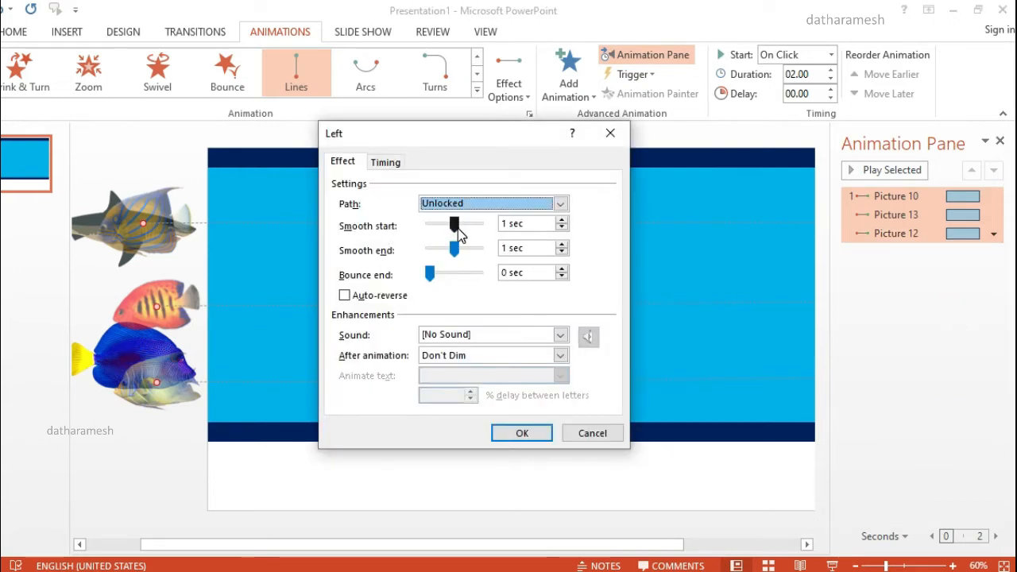
drag(454, 226, 429, 250)
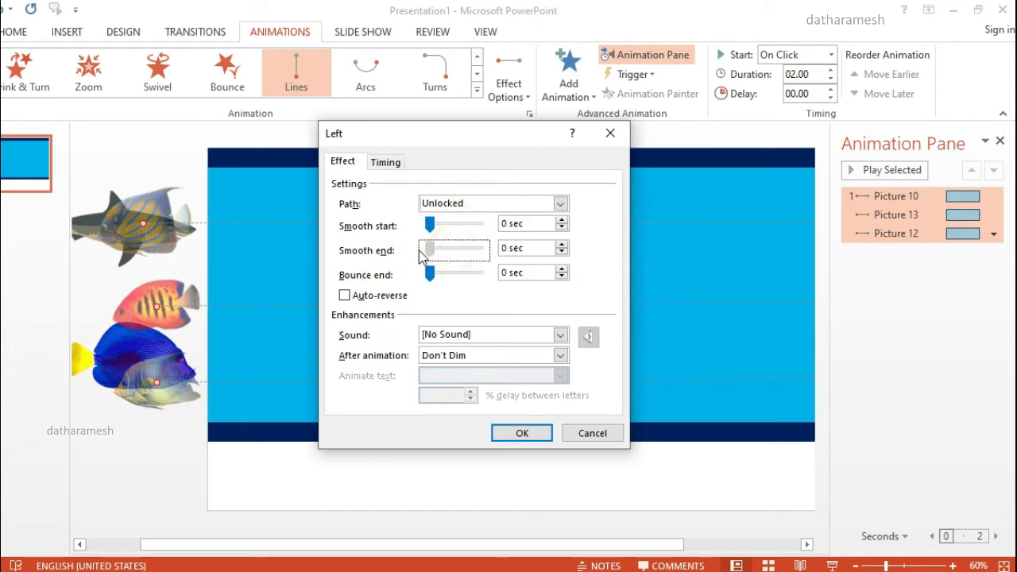
- Set the three fish animations to repeat Until End of Slide
click(386, 163)
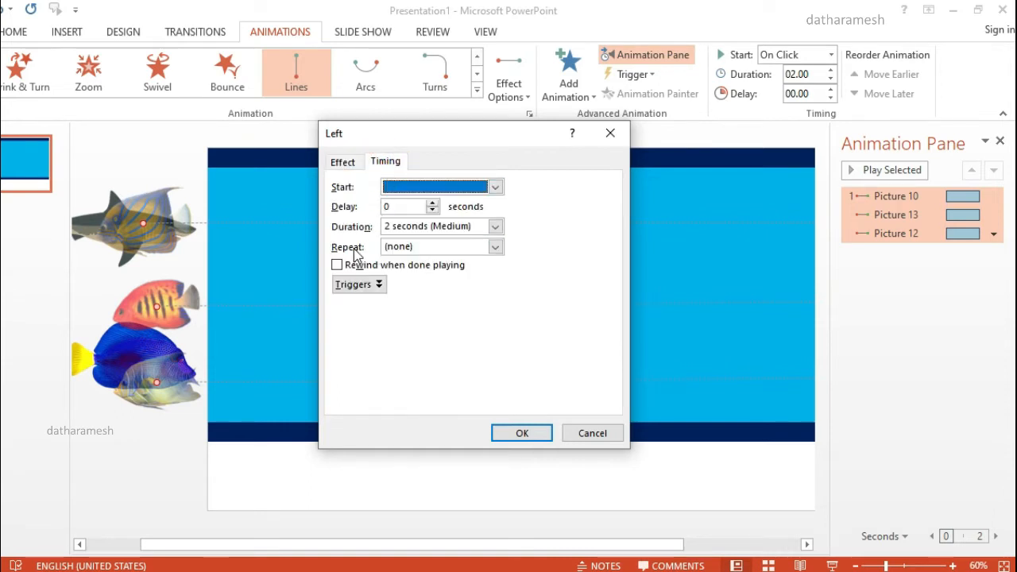
click(496, 247)
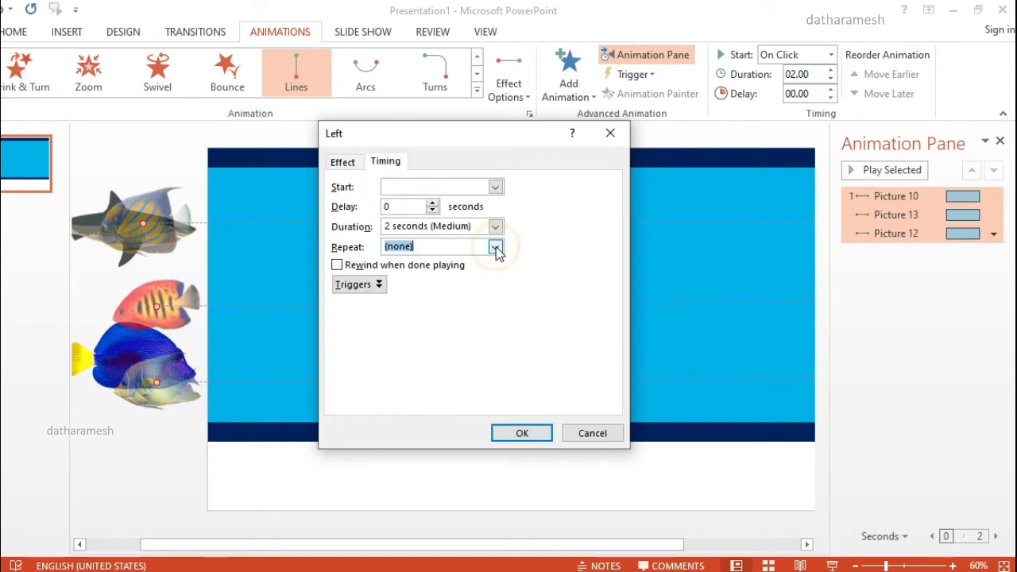
click(496, 247)
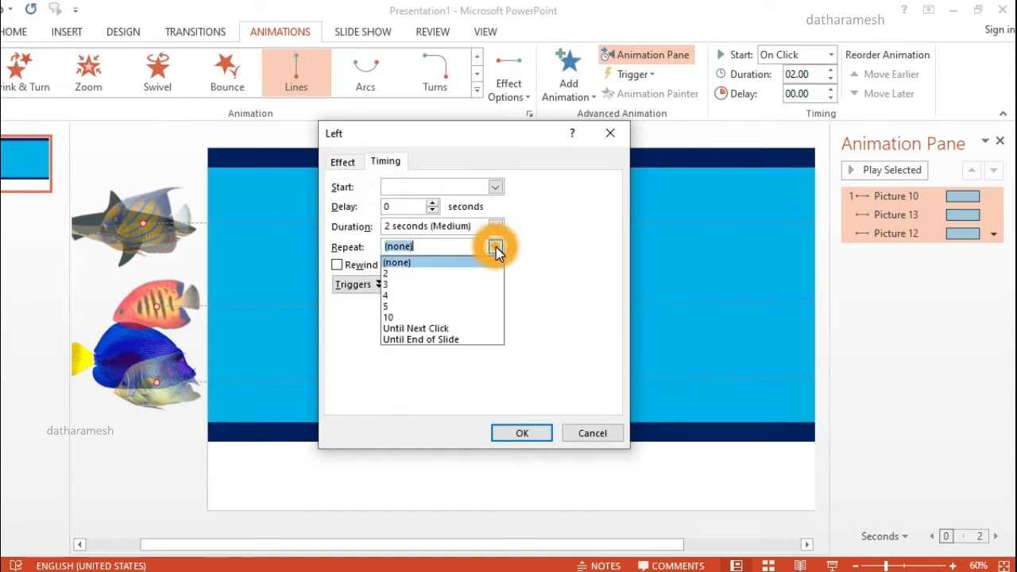
click(470, 339)
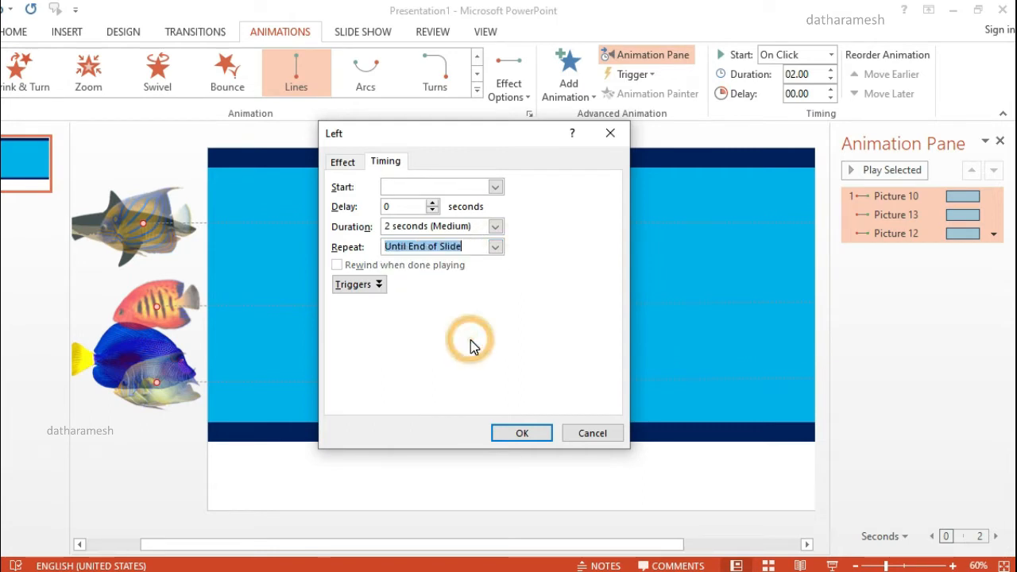
click(542, 434)
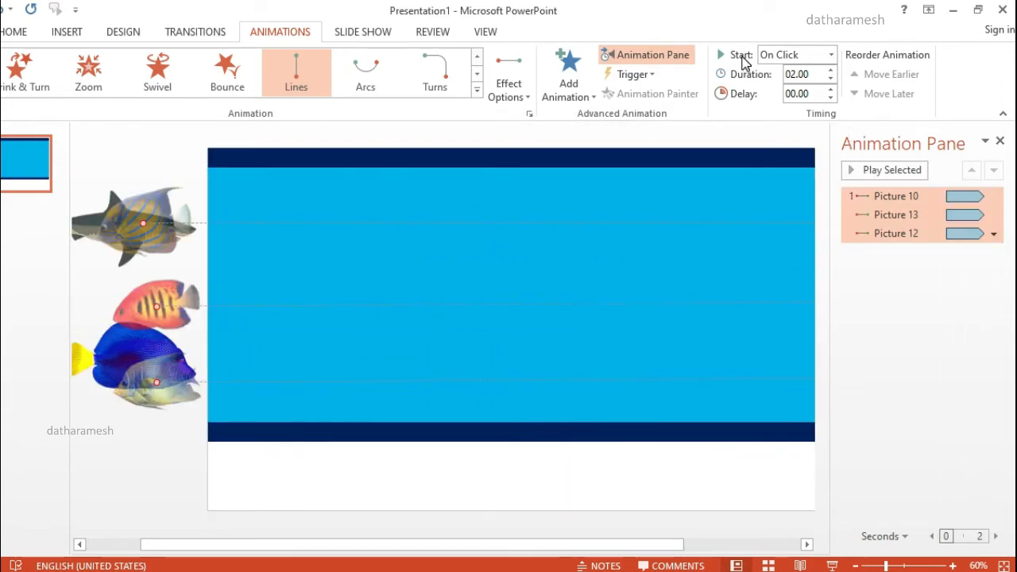
- Make the three fish animations start With Previous and raise their duration to 11.75 seconds
click(831, 55)
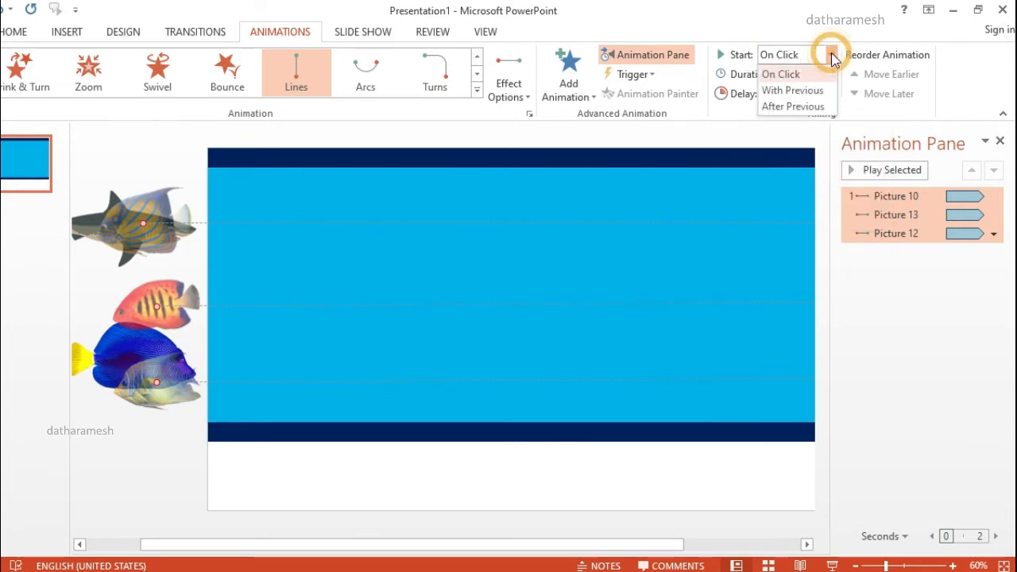
click(793, 91)
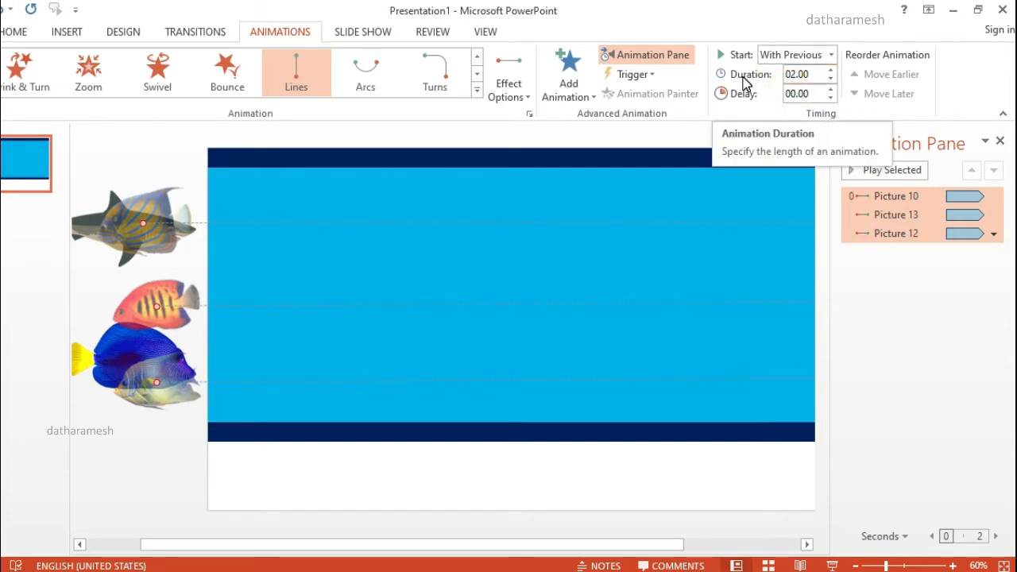
click(831, 70)
click(830, 70)
click(830, 70)
click(830, 70)
click(830, 70)
click(831, 70)
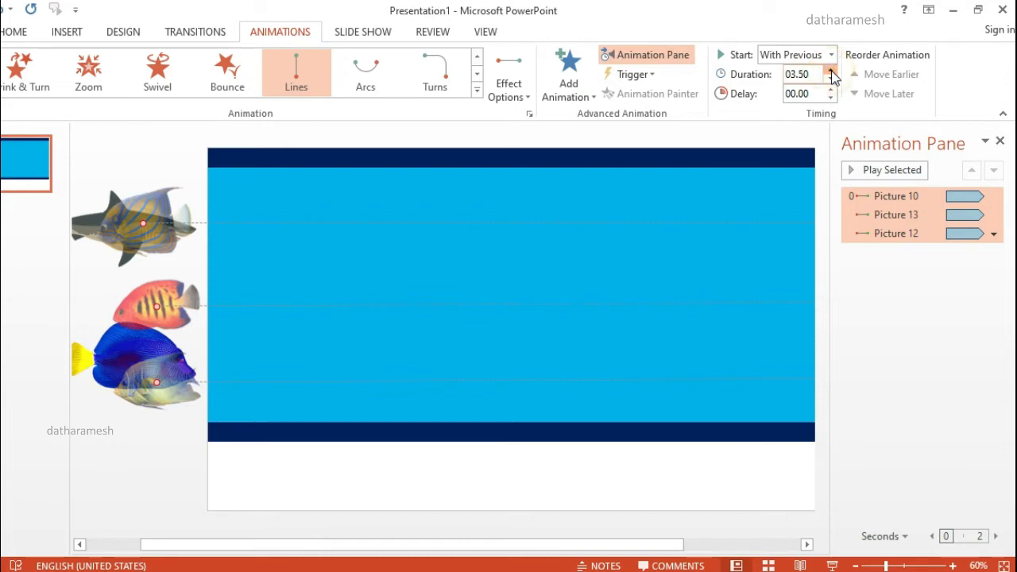
click(831, 71)
click(832, 71)
click(831, 71)
click(831, 71)
click(831, 71)
click(831, 71)
click(831, 70)
click(831, 71)
click(831, 70)
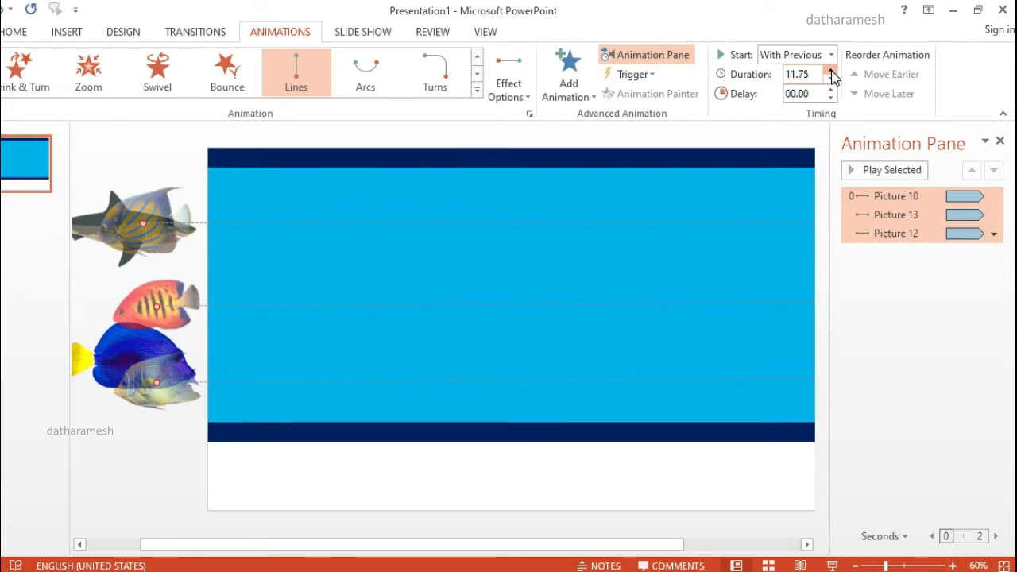